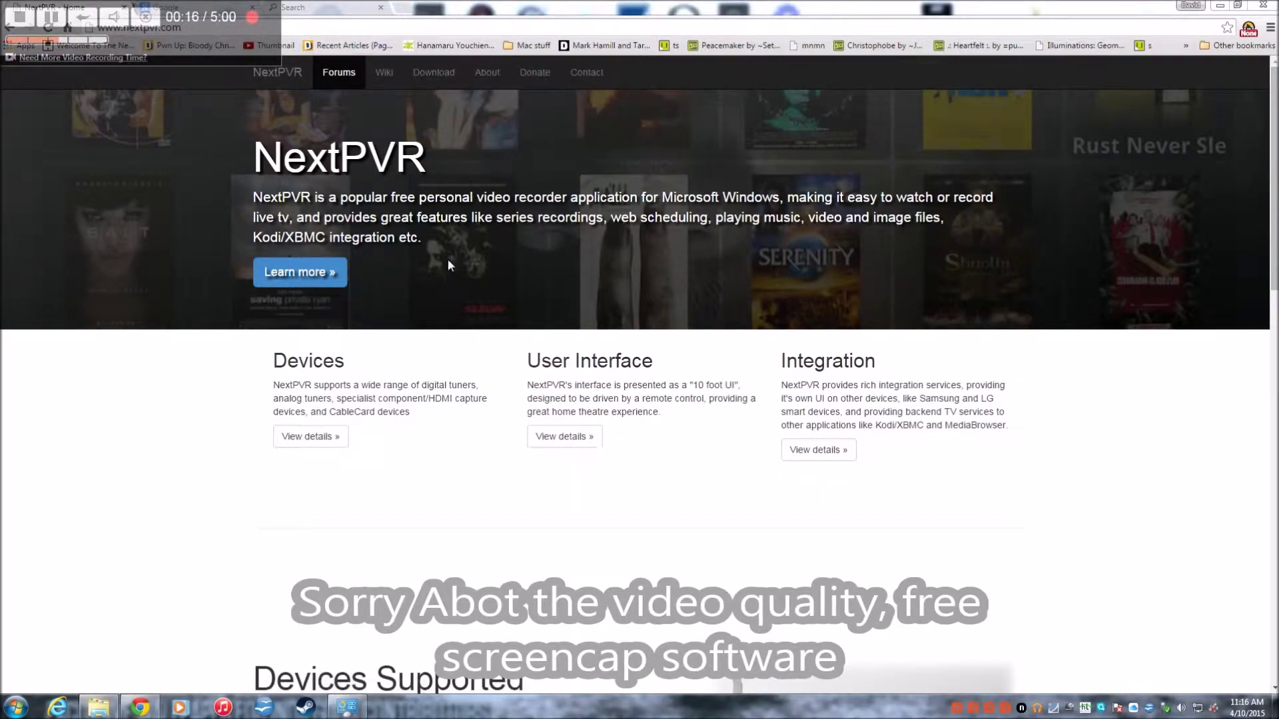
Open the NextPVR download page, look up the 3.3.8 setup link, and minimize the browser.
left_click(434, 72)
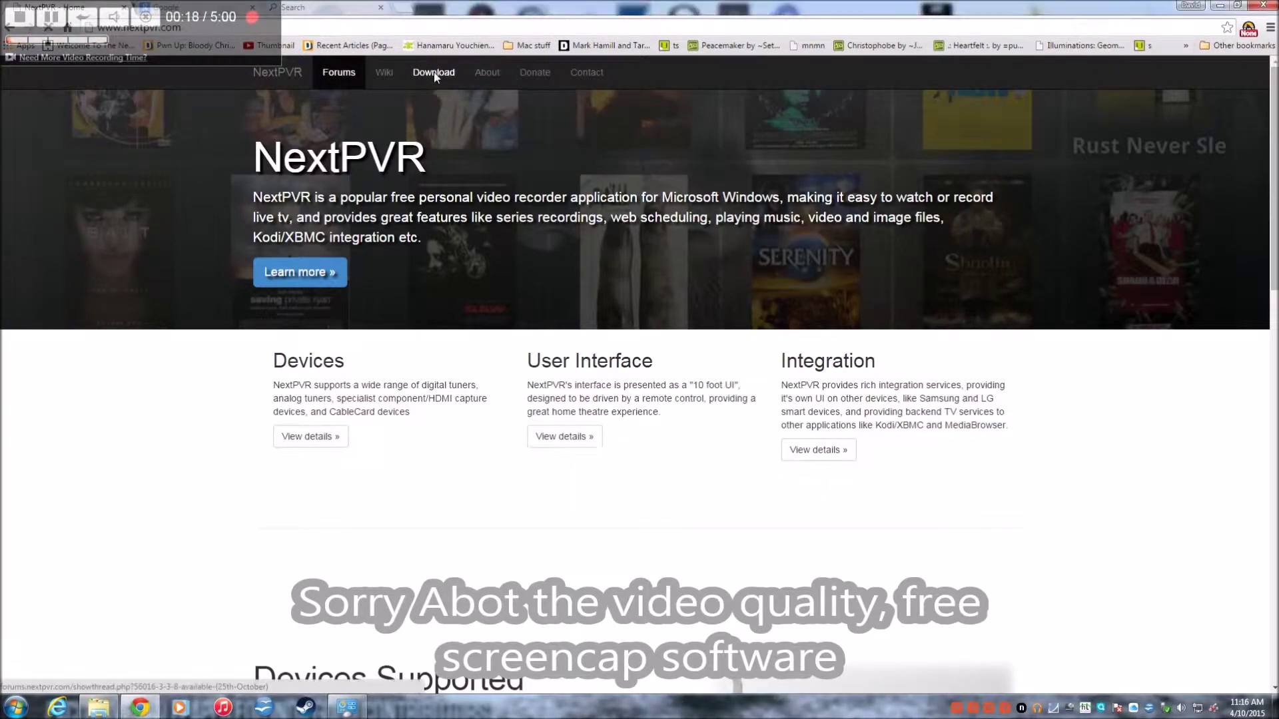
scroll(421, 177, "down", 3)
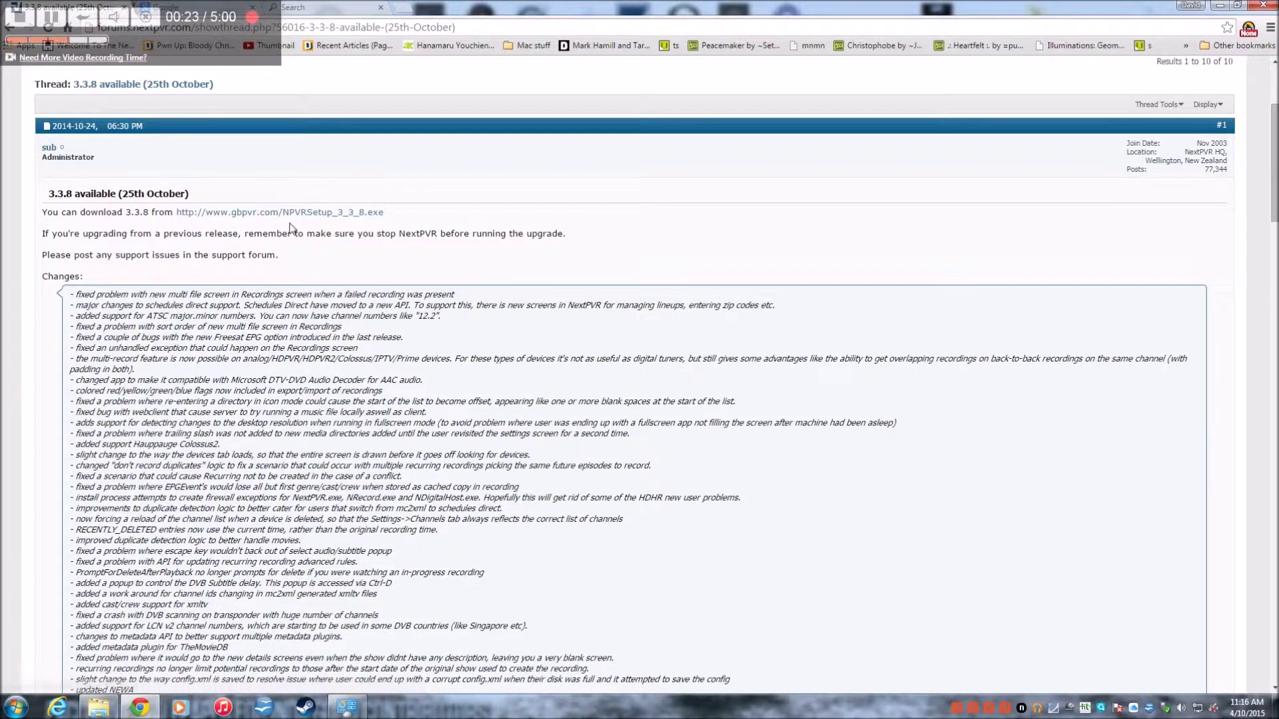
left_click(1219, 6)
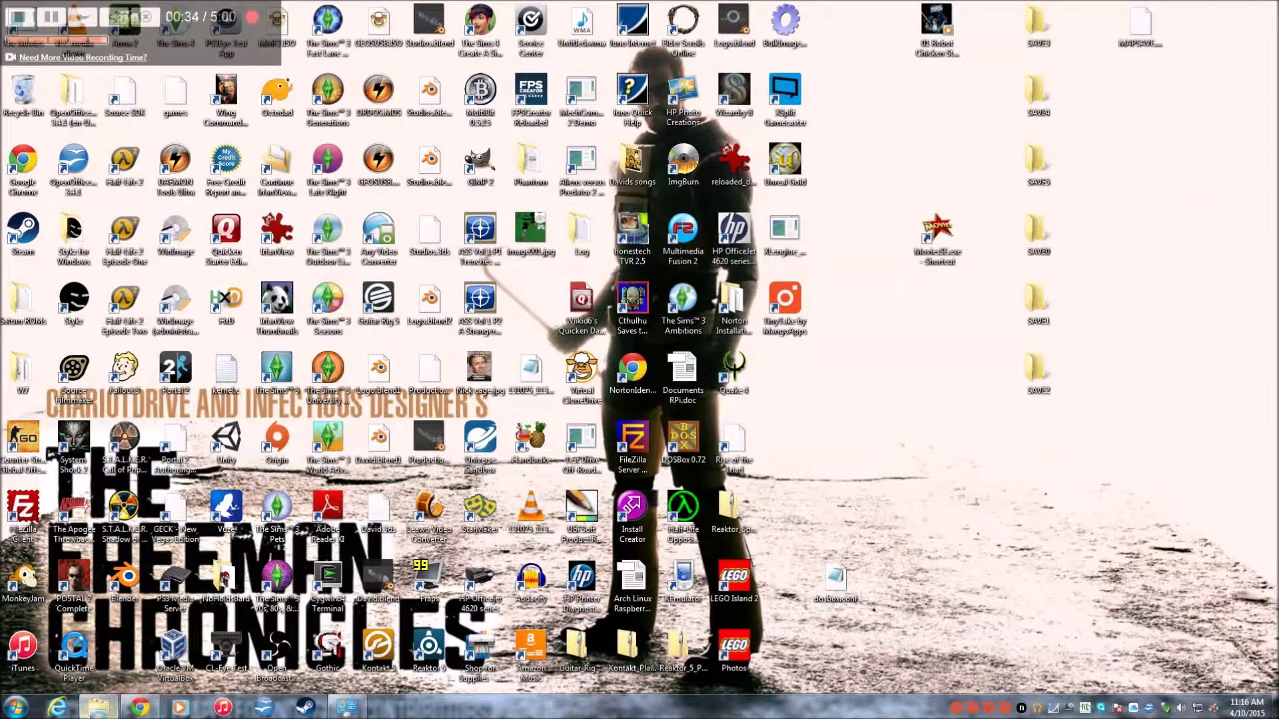
Switch to Windows Explorer and run Autorun.exe from DVD RW Drive (D:) TM_V2.08.
left_click(99, 707)
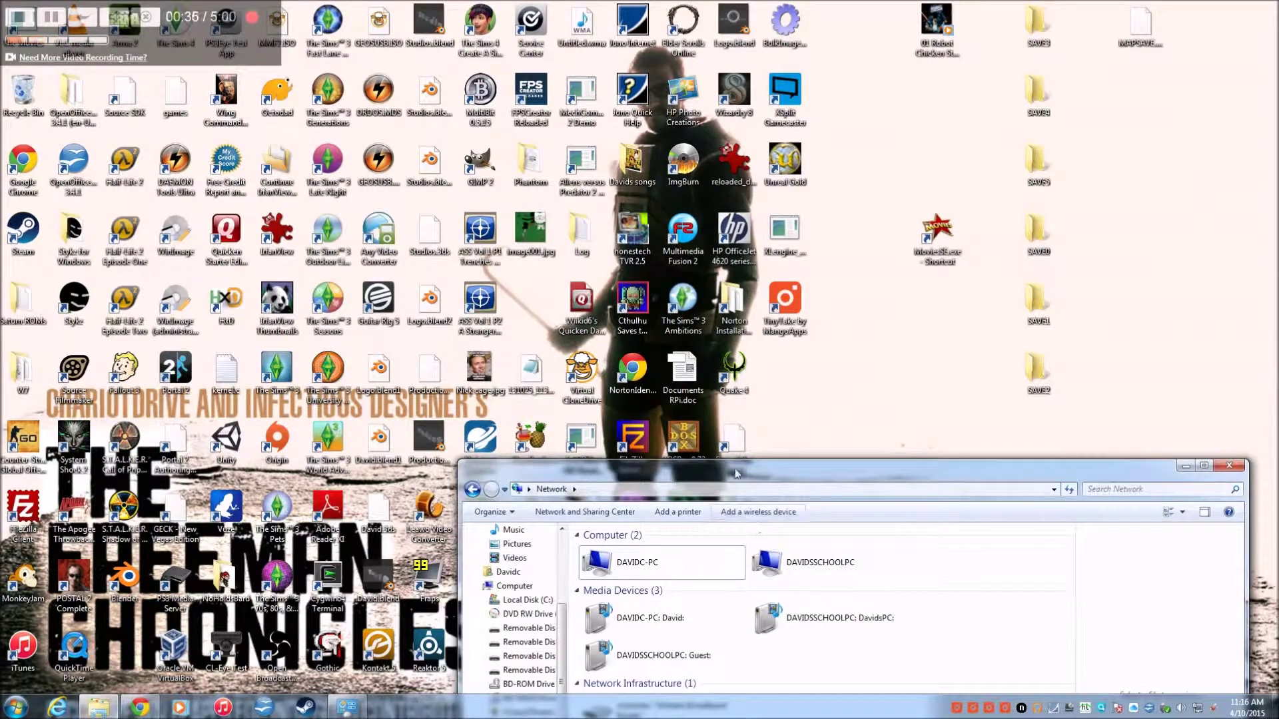
left_click_drag(734, 468, 649, 205)
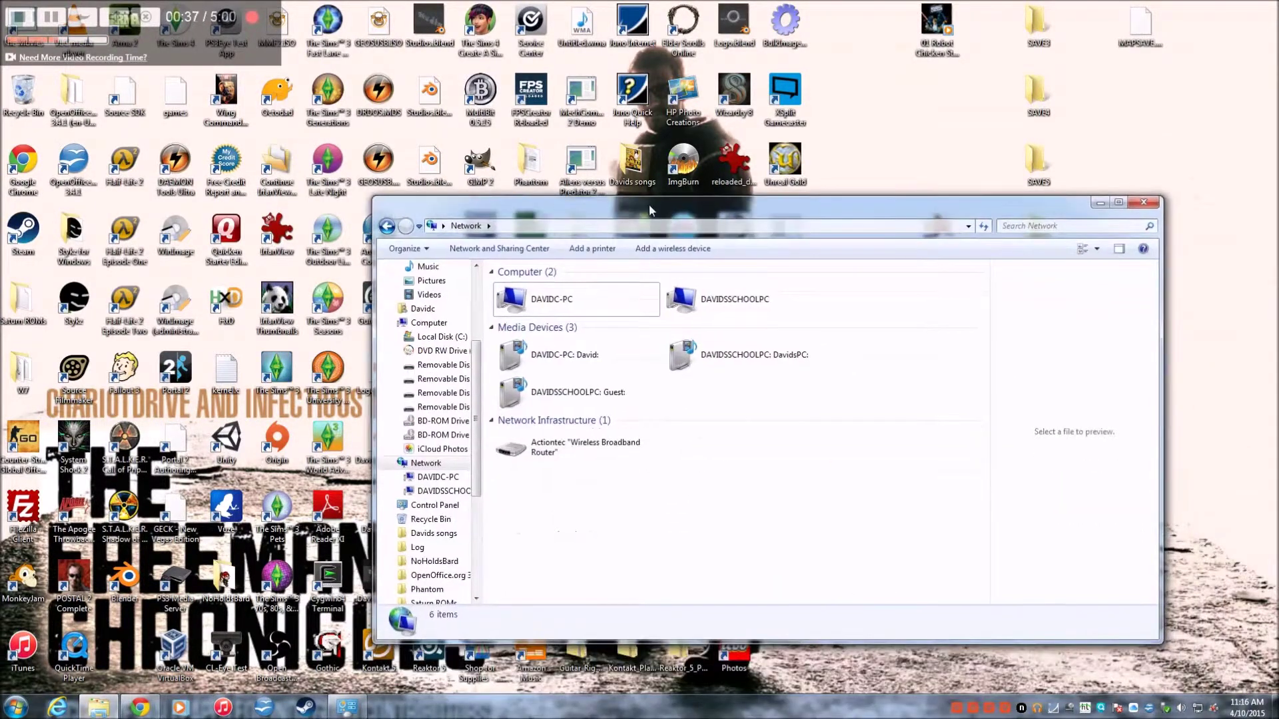
left_click(437, 353)
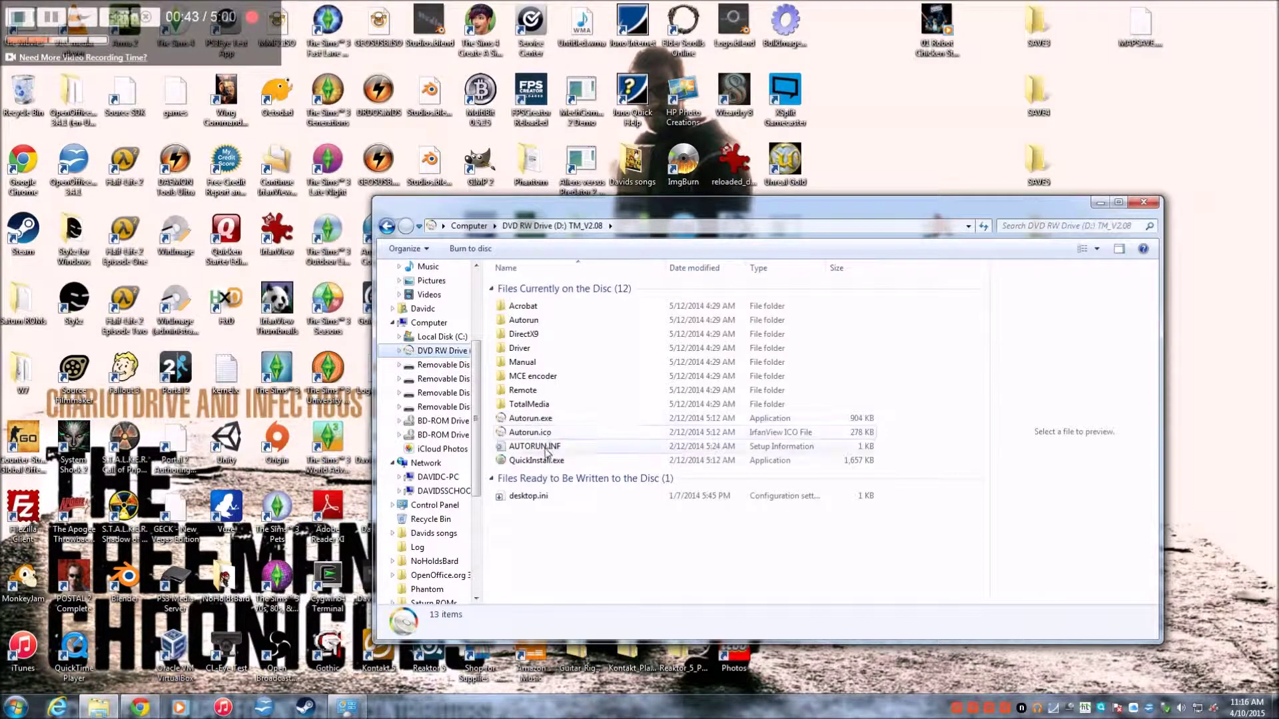
double_click(541, 420)
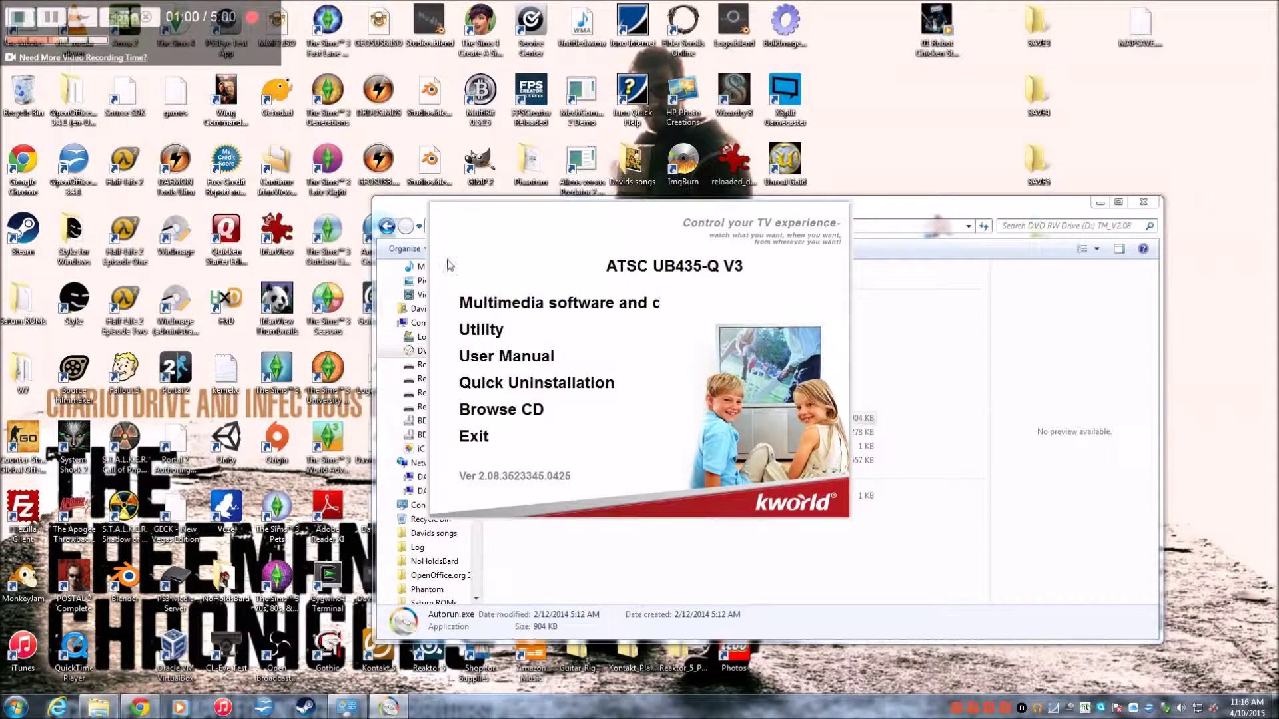
Walk through the KWorld ATSC BDA driver setup in English up to its install page, and exit without installing.
left_click(514, 305)
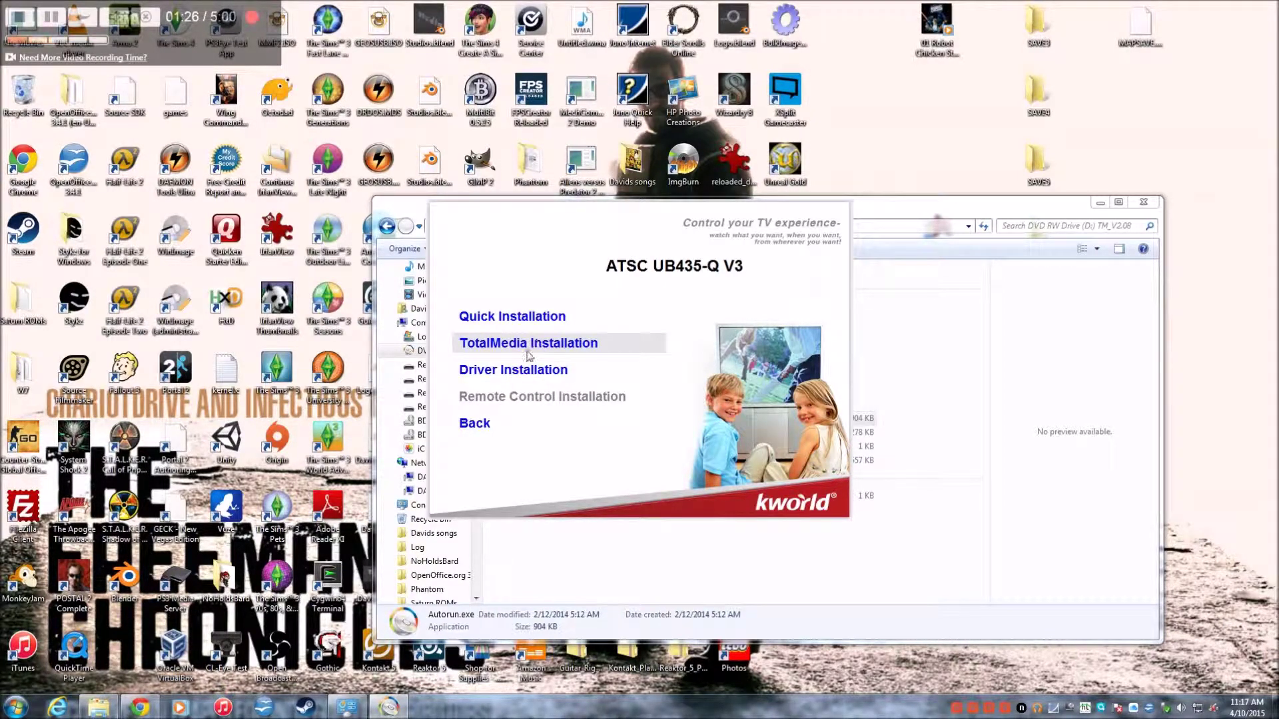
left_click(472, 428)
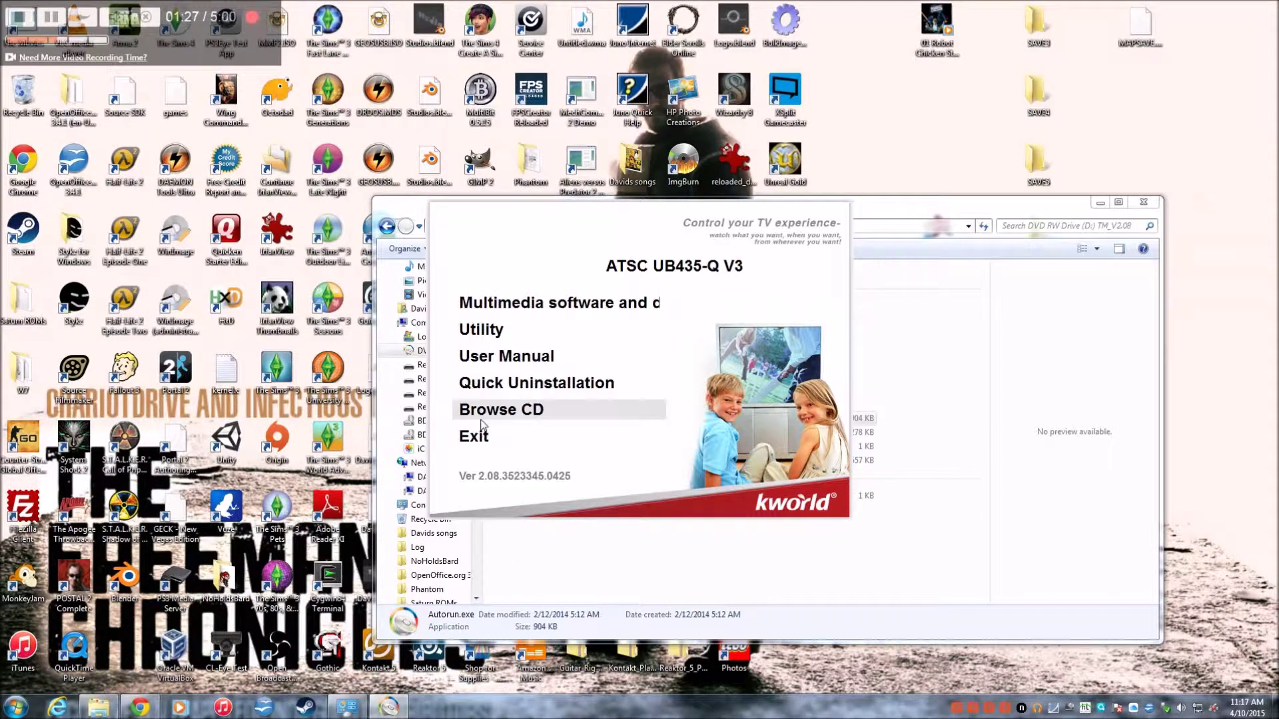
left_click(538, 308)
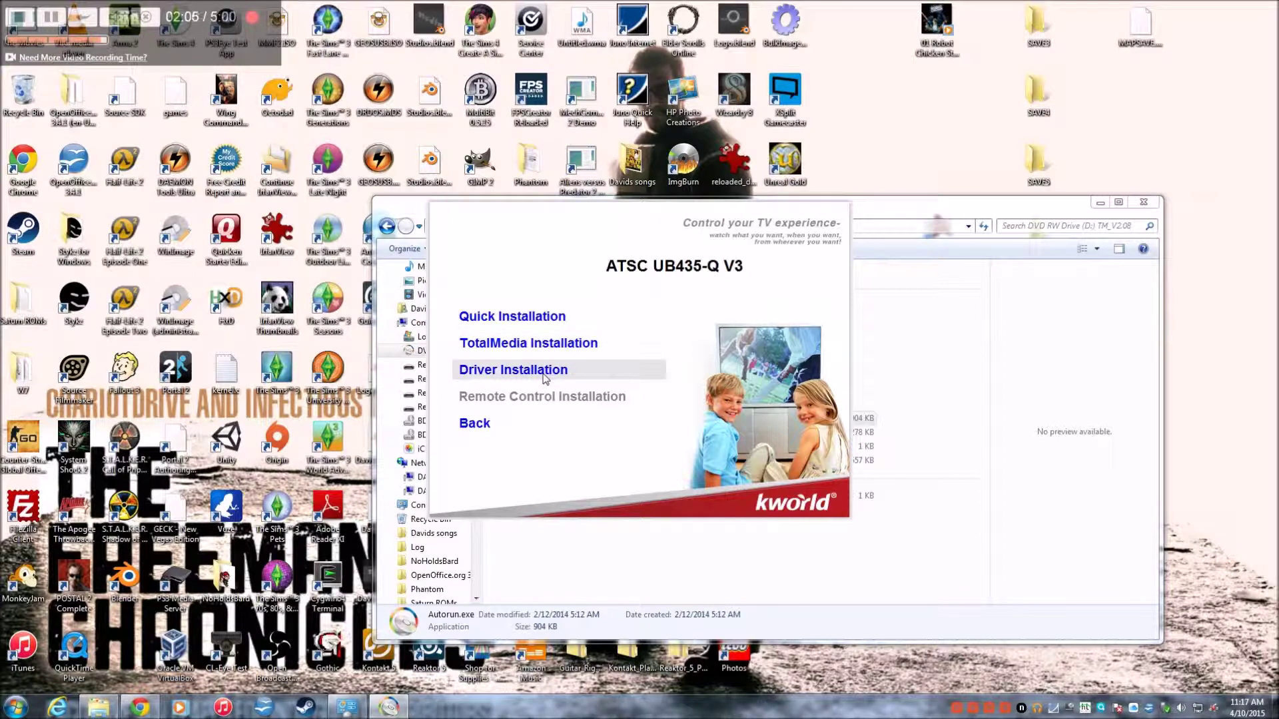
left_click(544, 378)
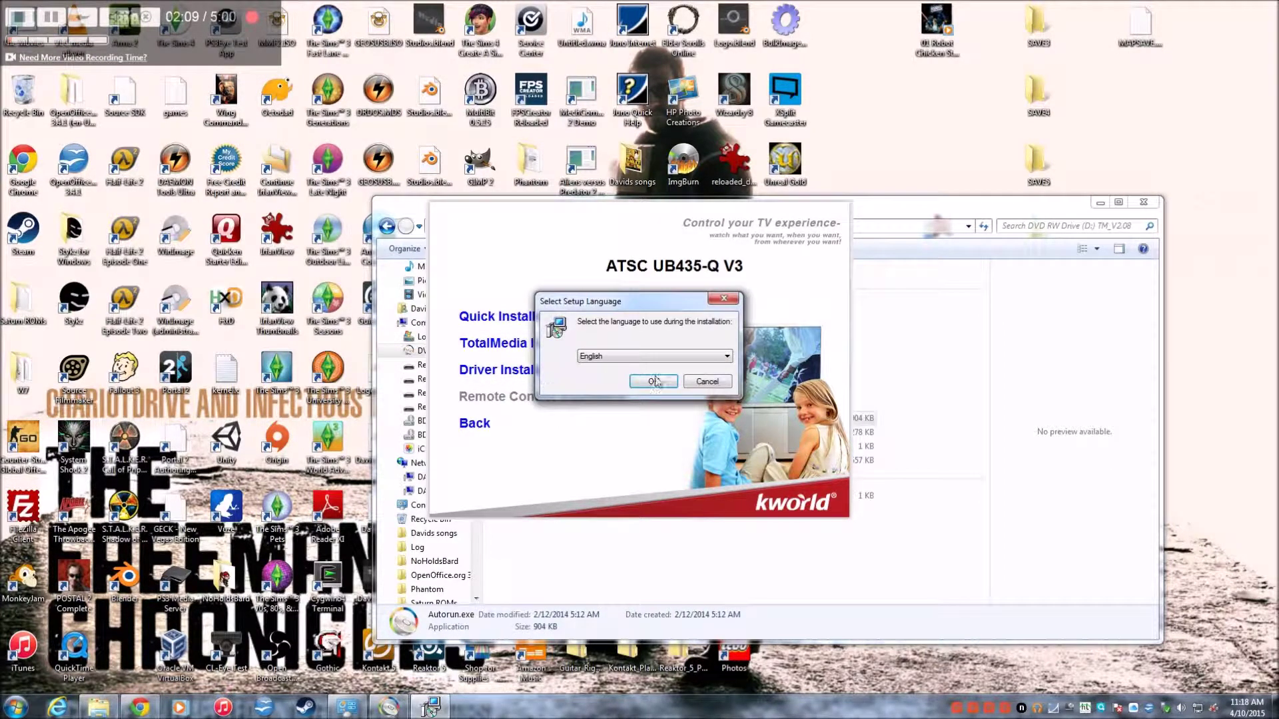
left_click(660, 382)
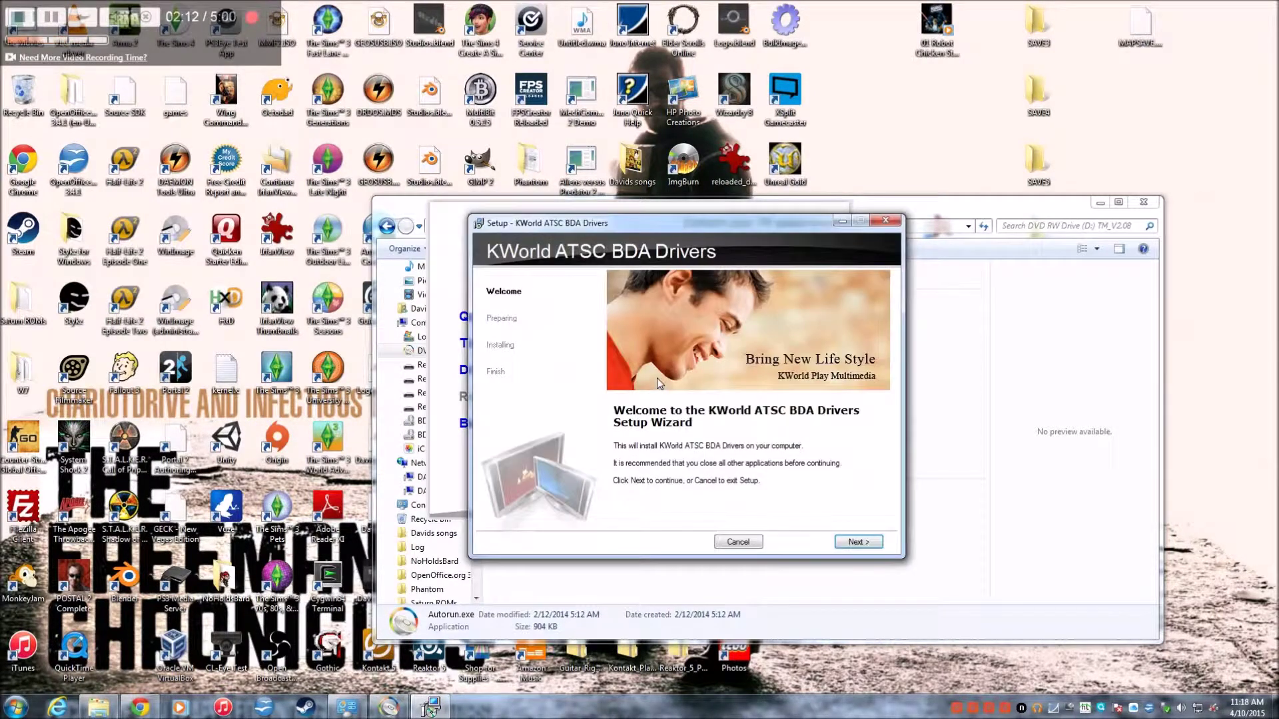
left_click(859, 542)
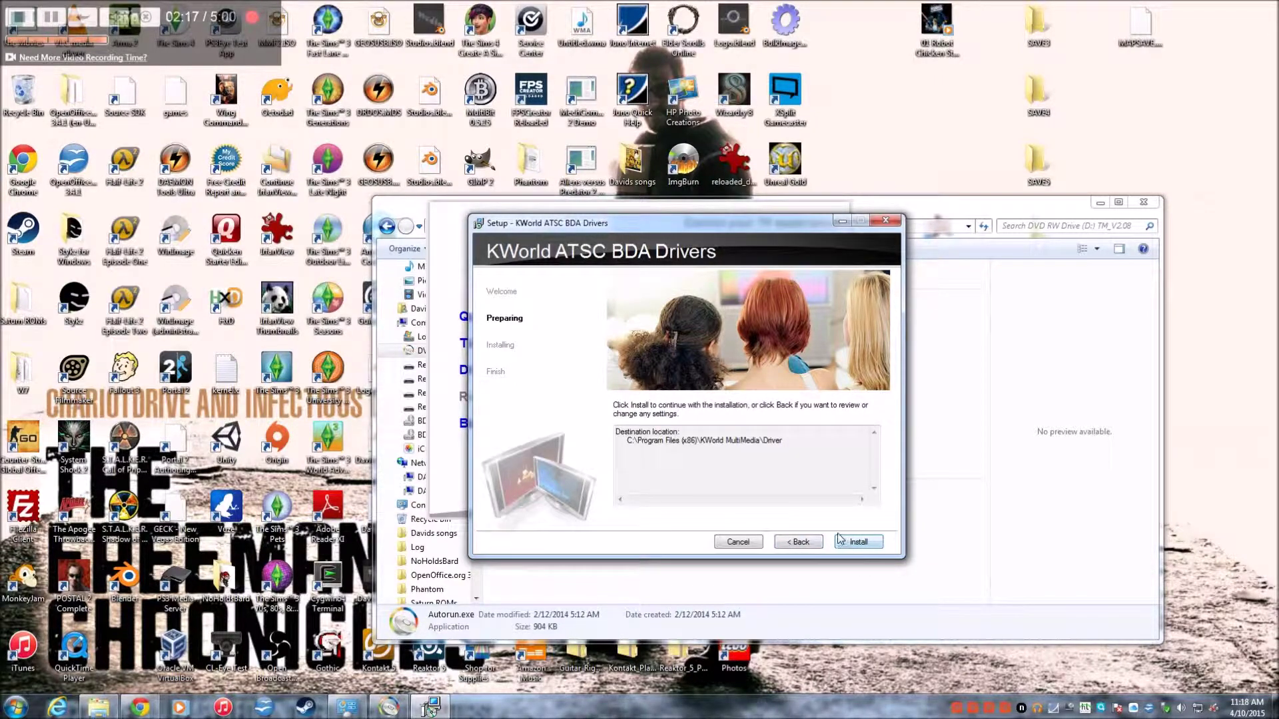
left_click(885, 222)
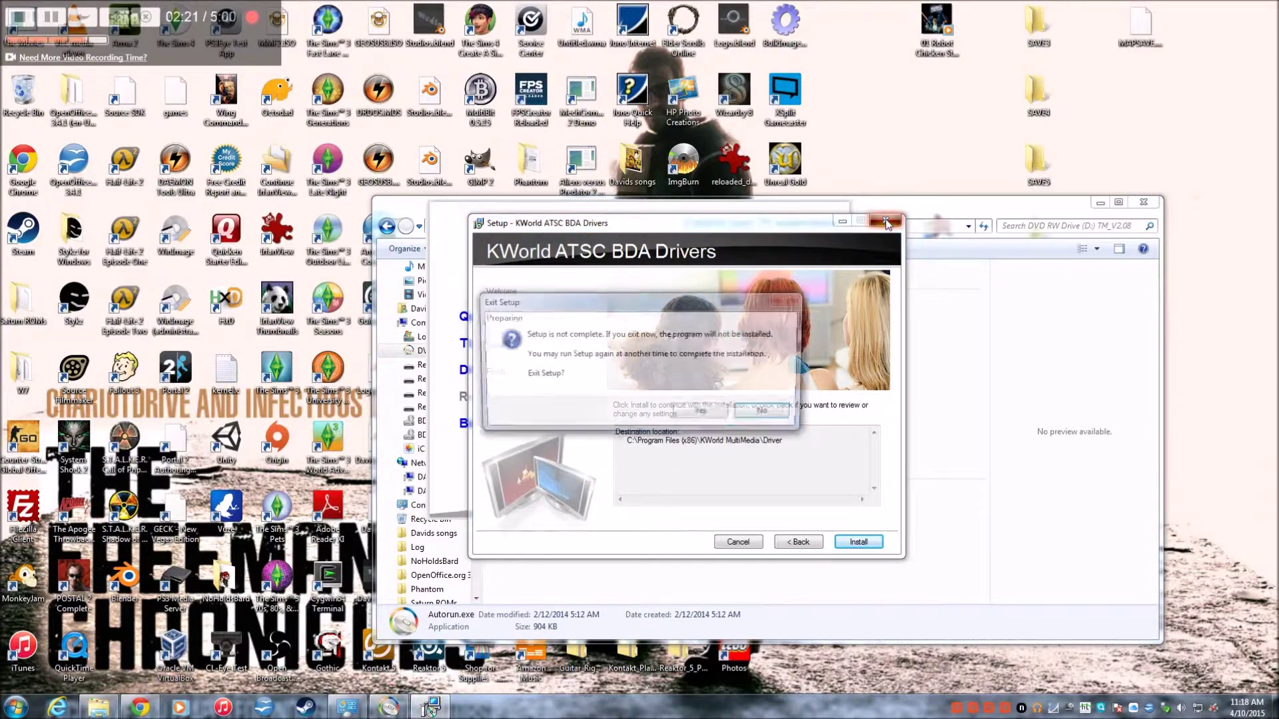
left_click(702, 413)
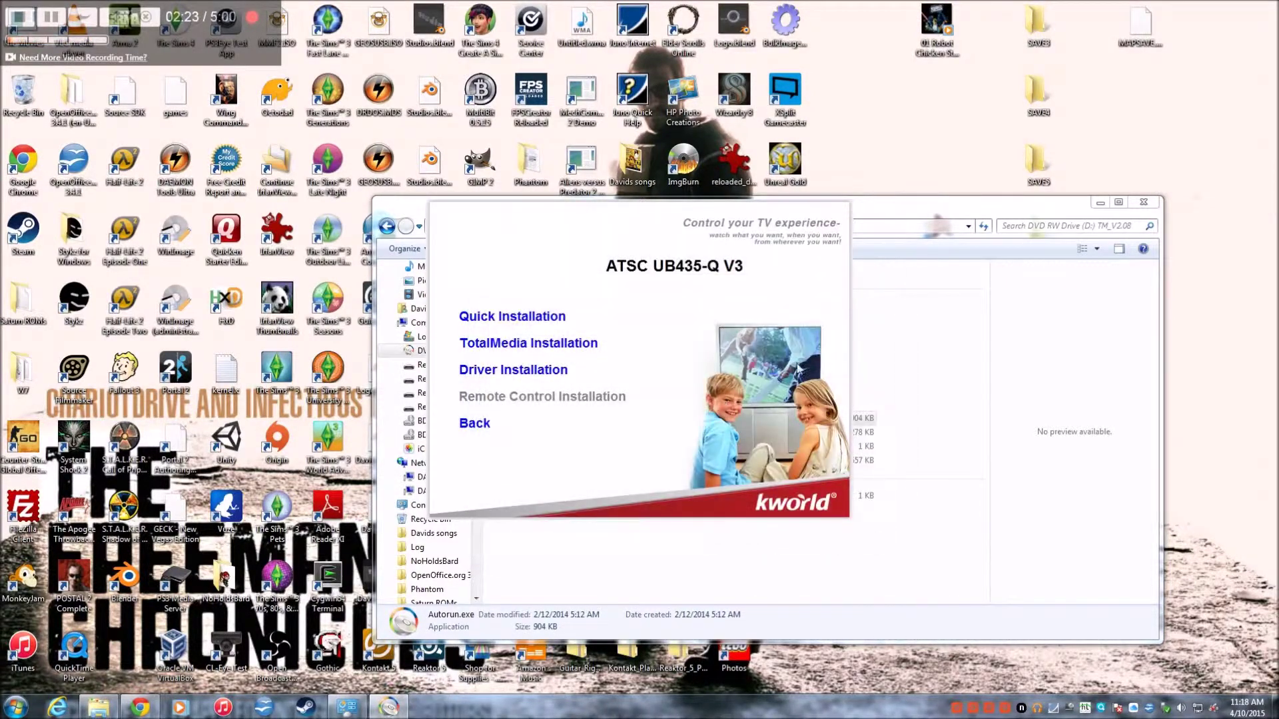
Exit the KWorld disc installer and close the disc's Explorer window.
left_click(477, 426)
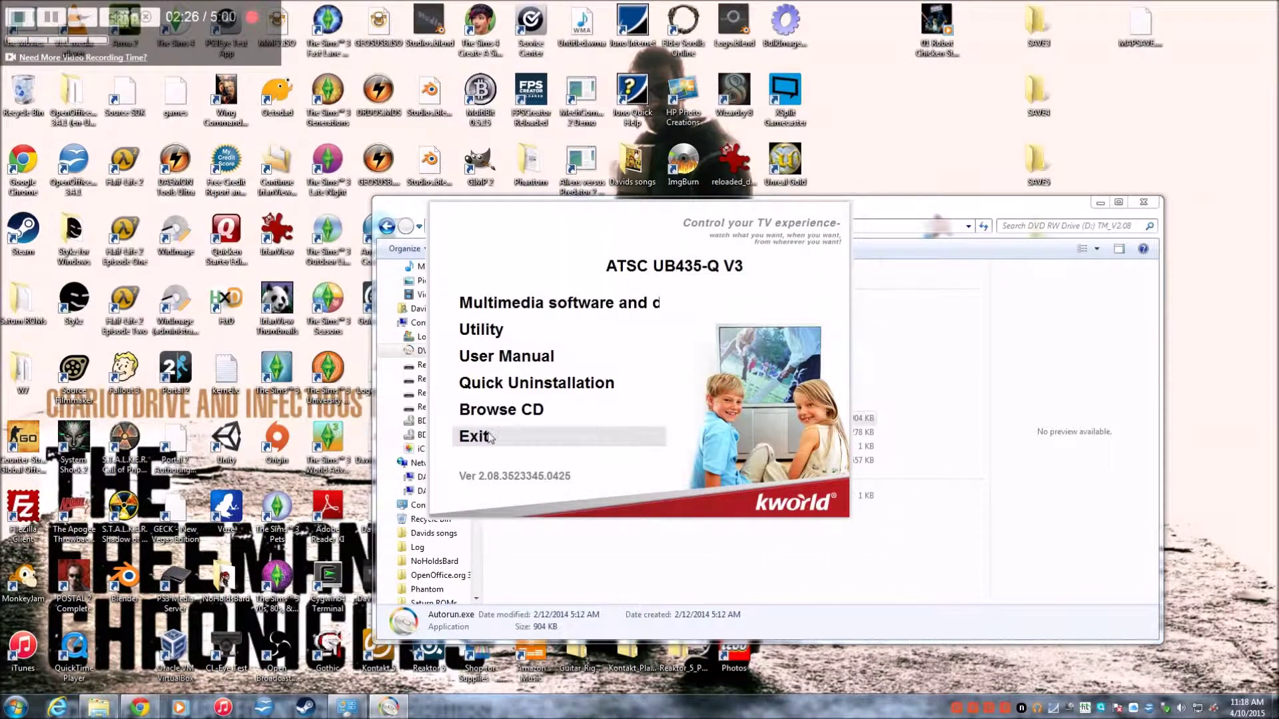
left_click(477, 433)
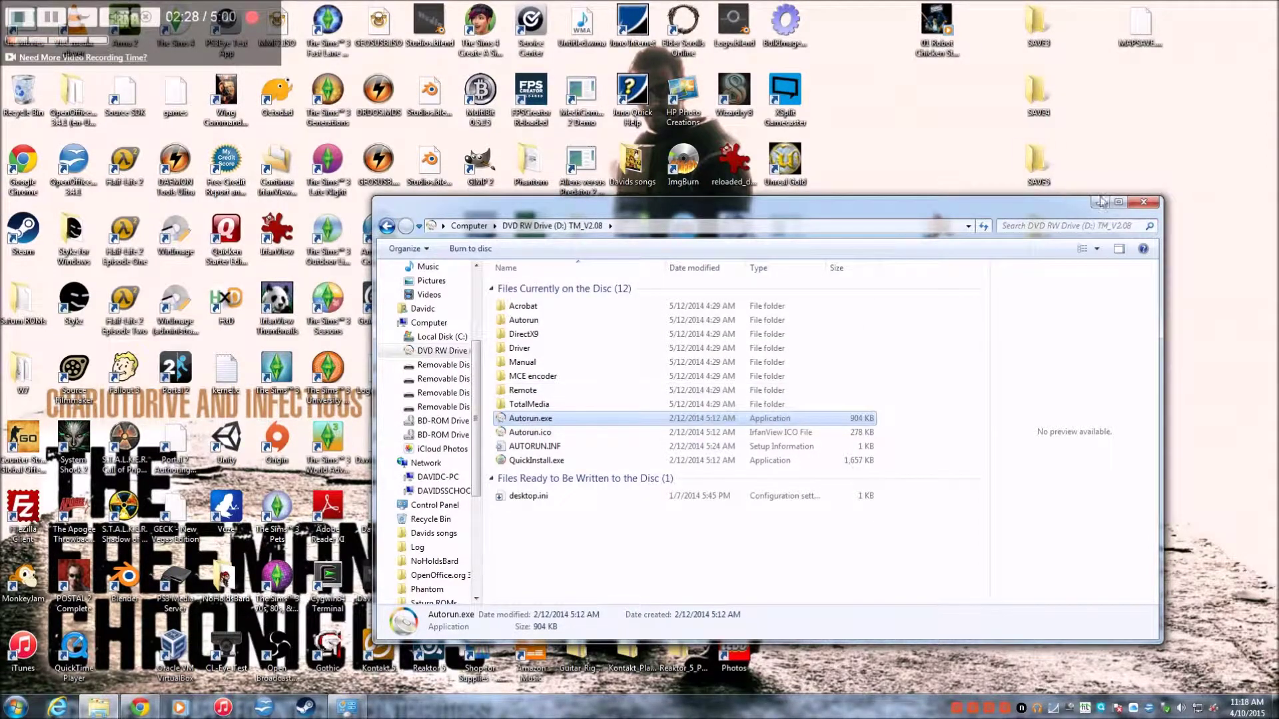
left_click(1143, 202)
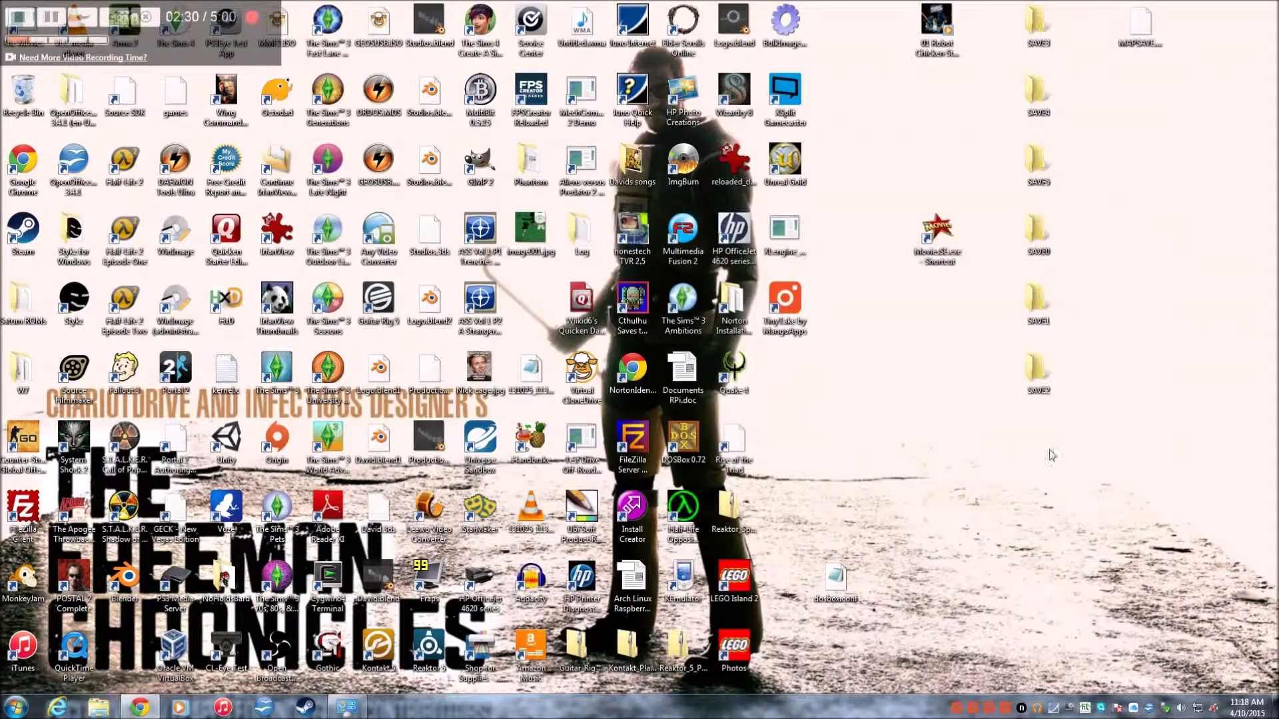
Start N-PVR from its icon in the Windows notification area.
right_click(1022, 710)
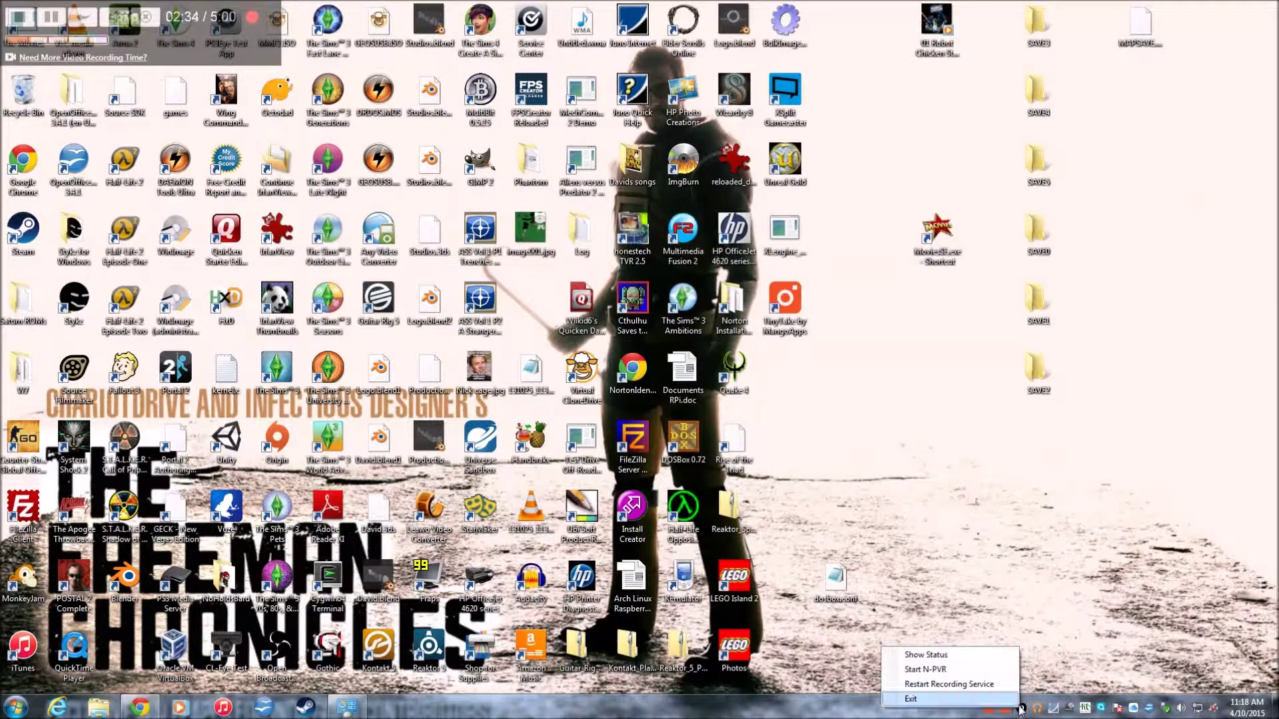
left_click(940, 670)
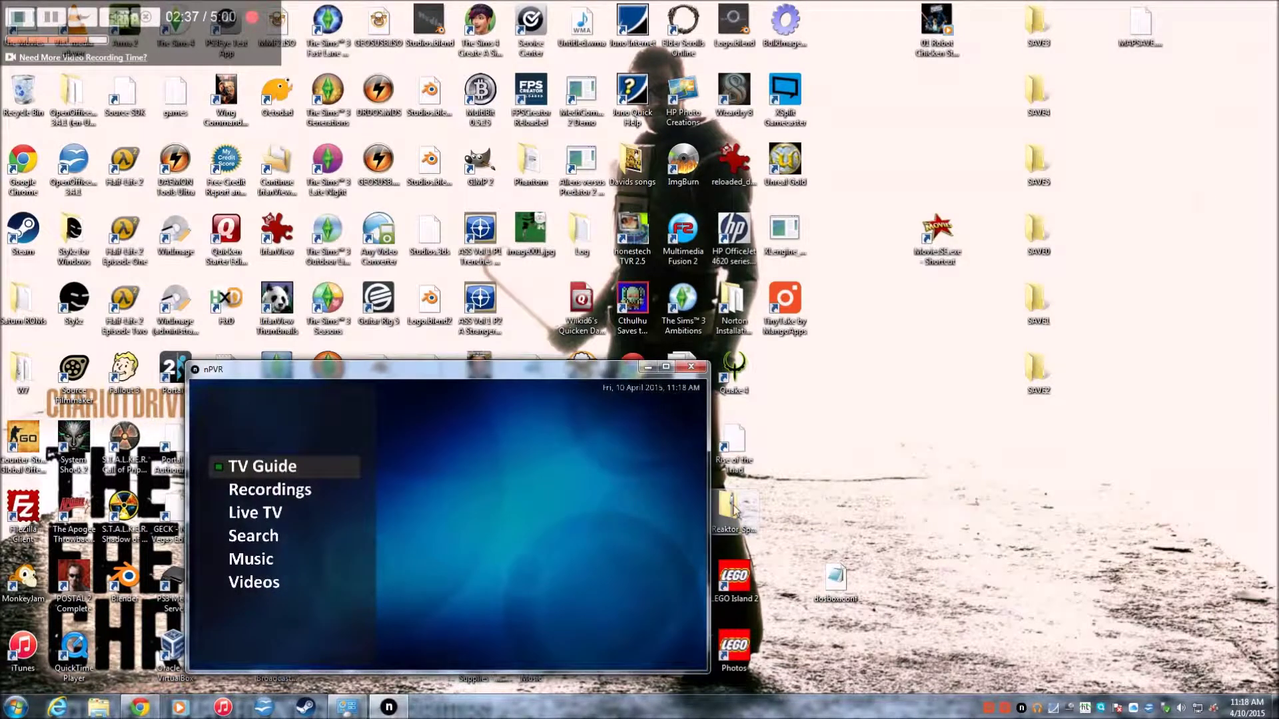
left_click(15, 707)
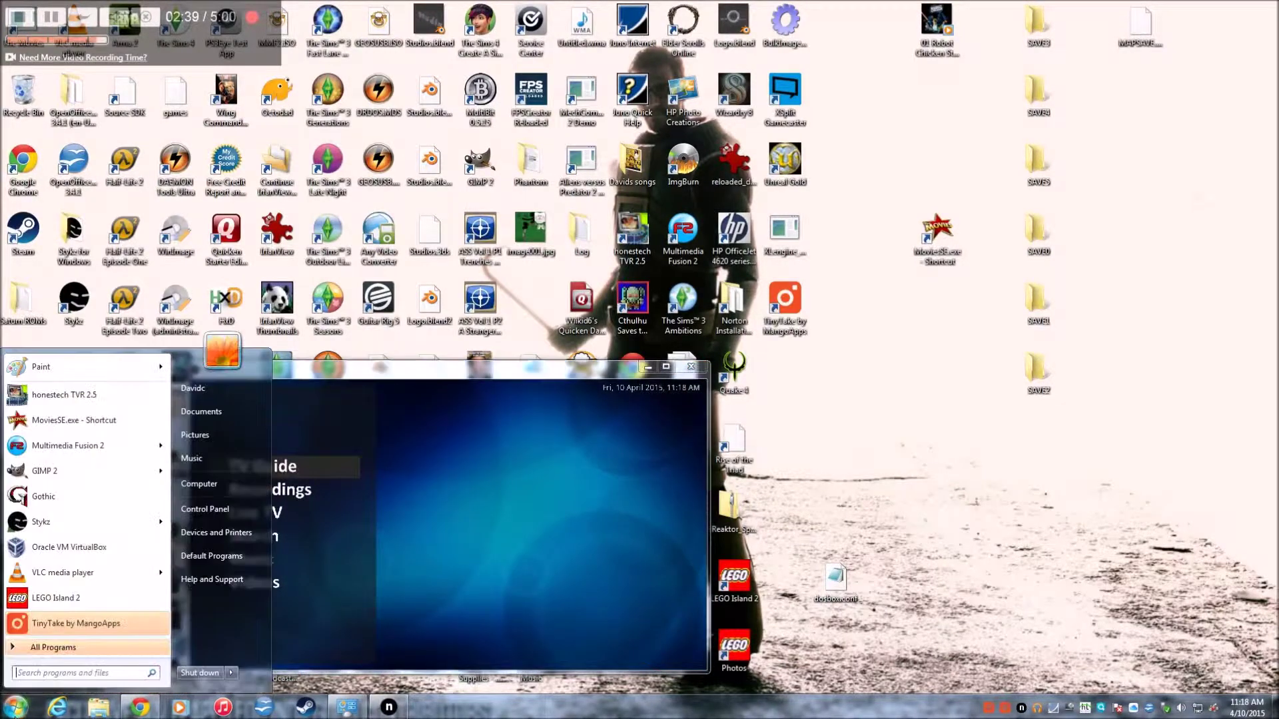
left_click(46, 648)
scroll(61, 557, "down", 5)
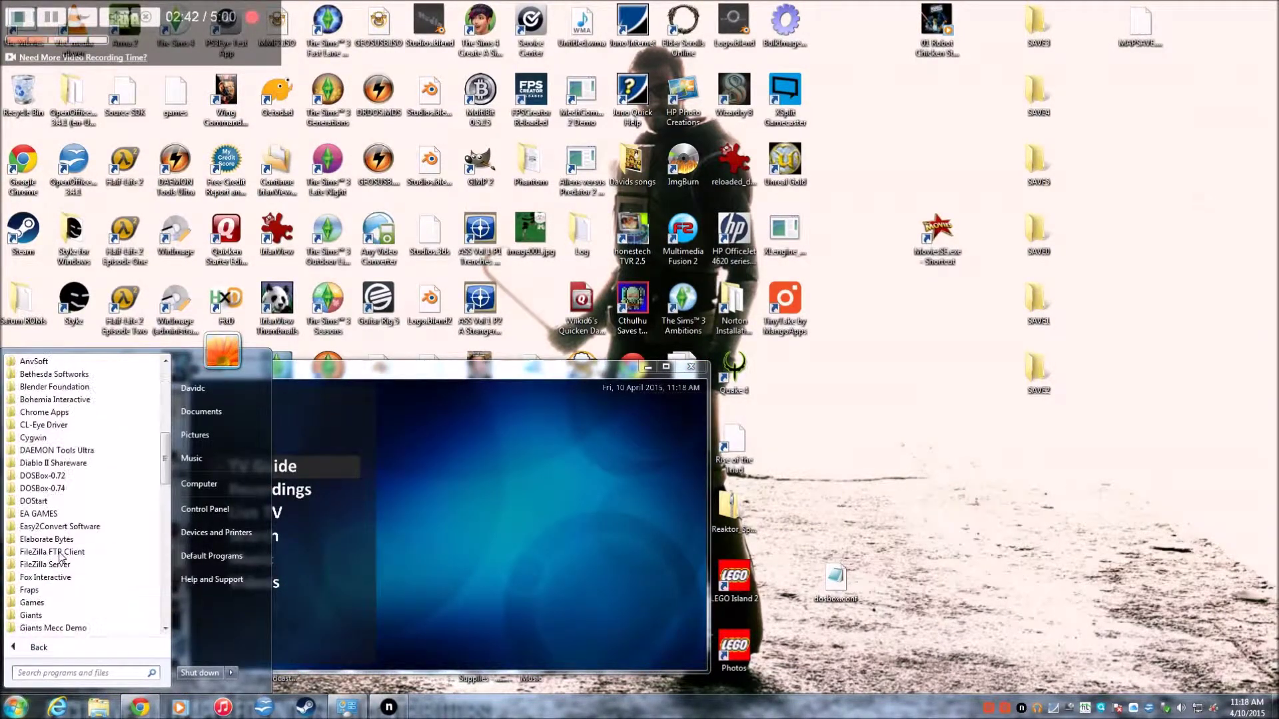
scroll(61, 557, "down", 5)
left_click(20, 708)
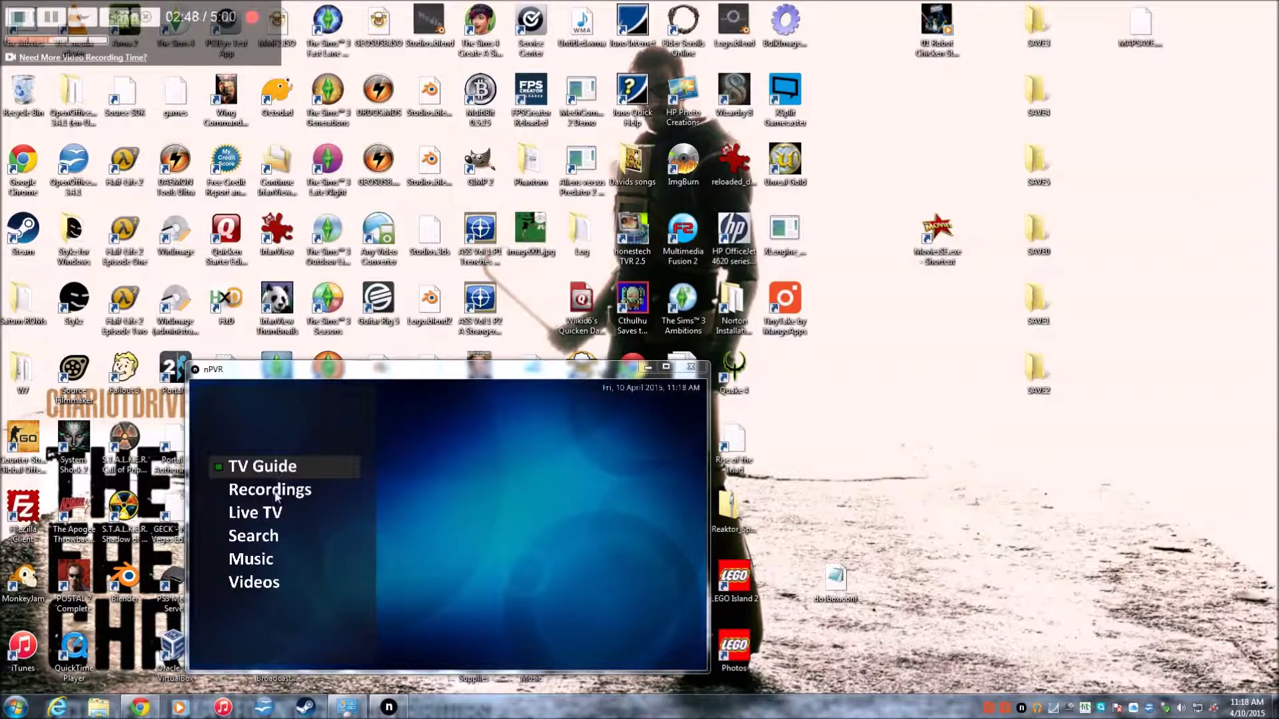
Open the NextPVR settings and review the Recording and Channels pages.
right_click(391, 504)
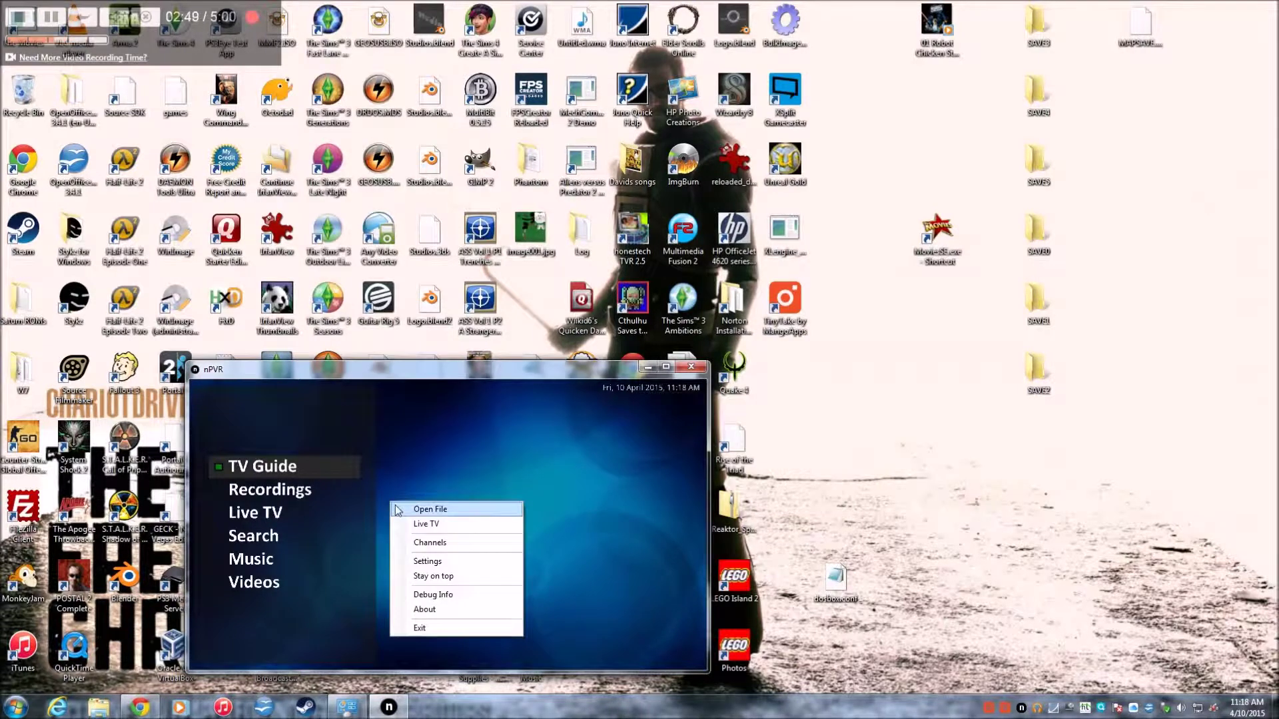
left_click(440, 562)
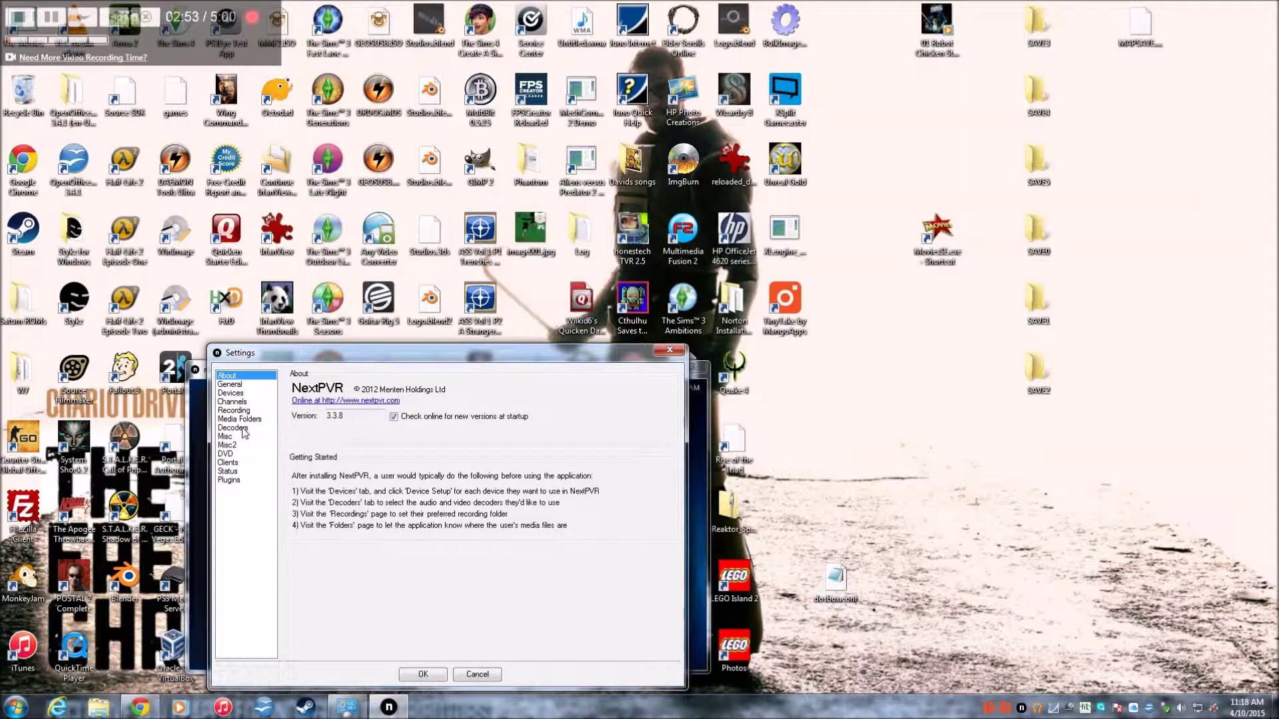
left_click(239, 412)
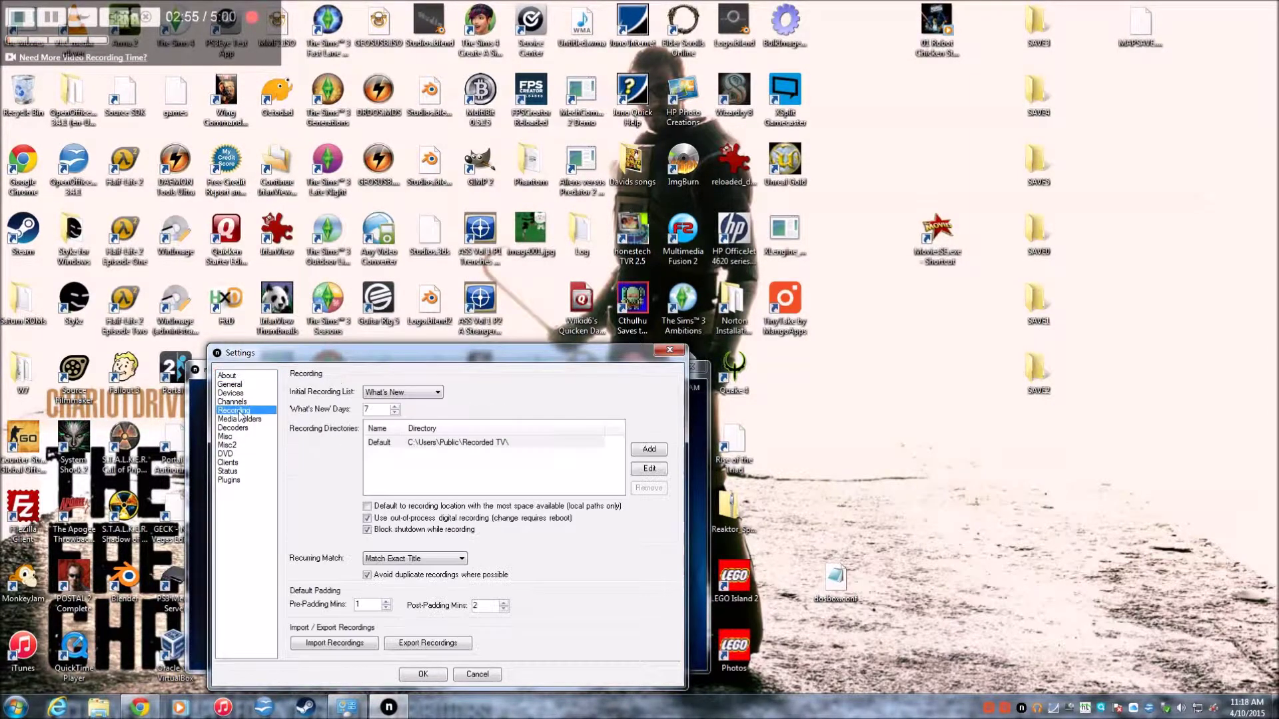
left_click(234, 403)
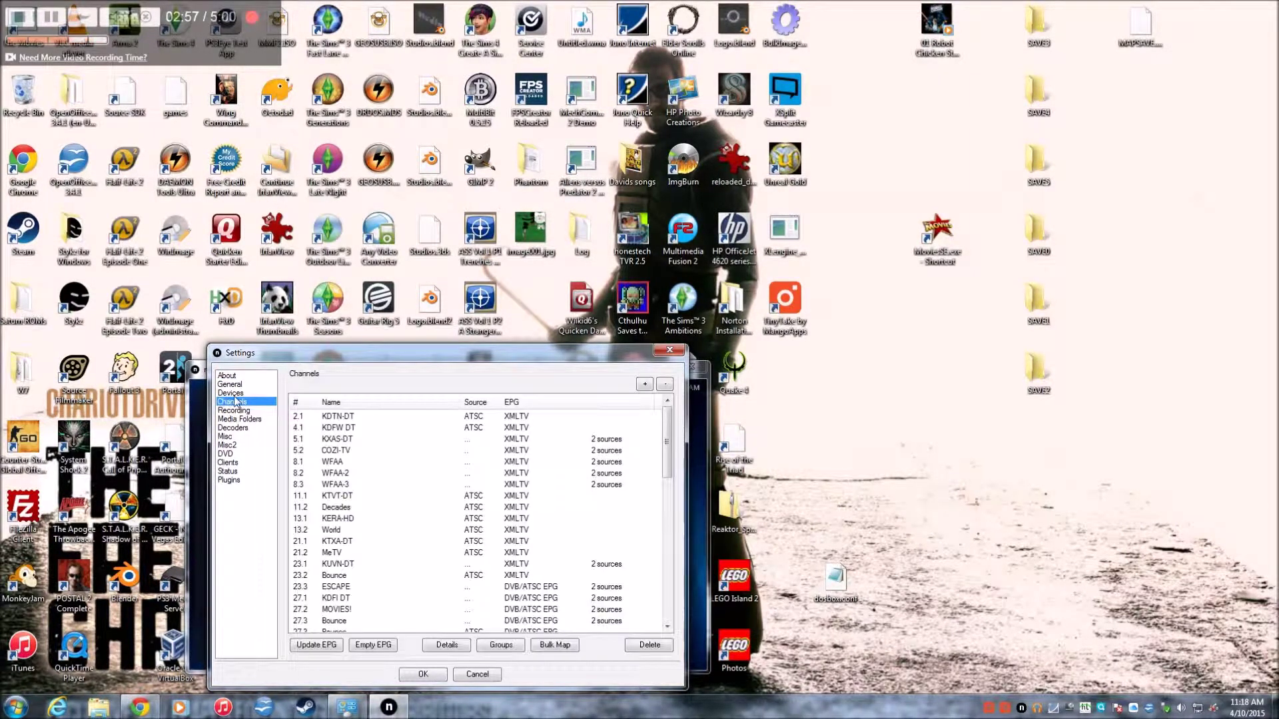
View the device setup of the ATSC BDA 2875 TVTuner with its channel scan options, and cancel without changes.
left_click(232, 394)
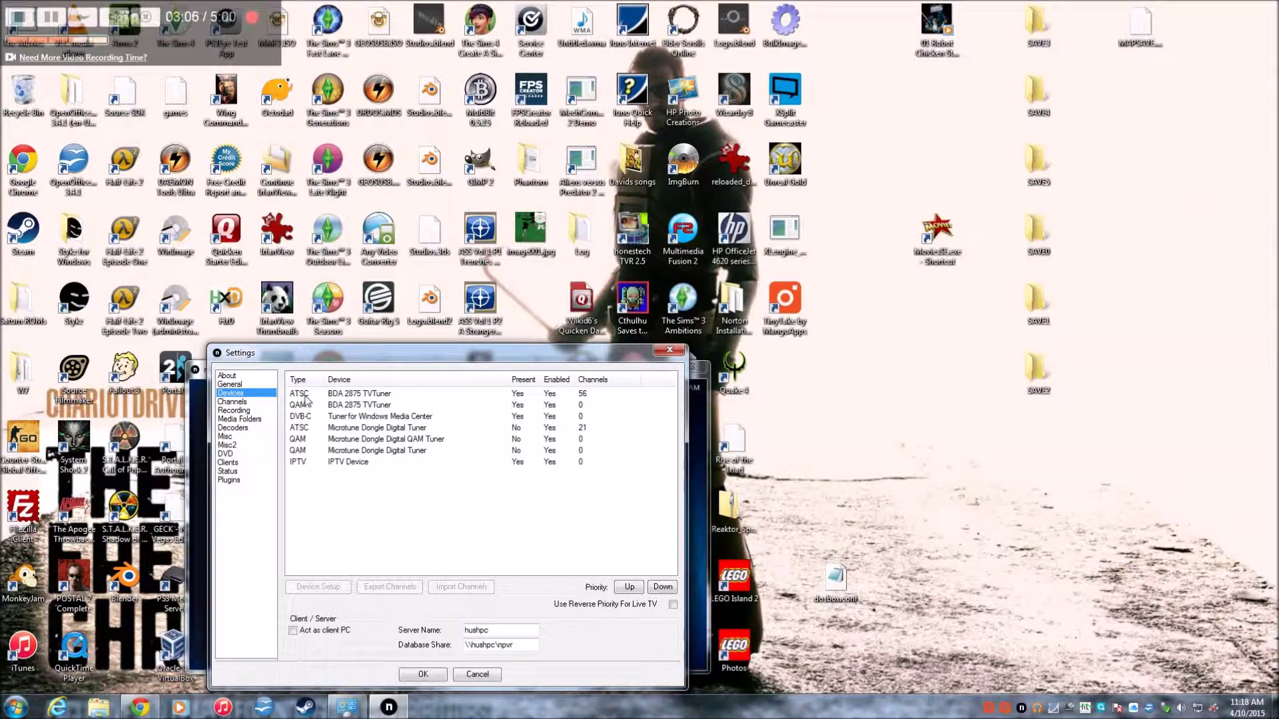
left_click(357, 397)
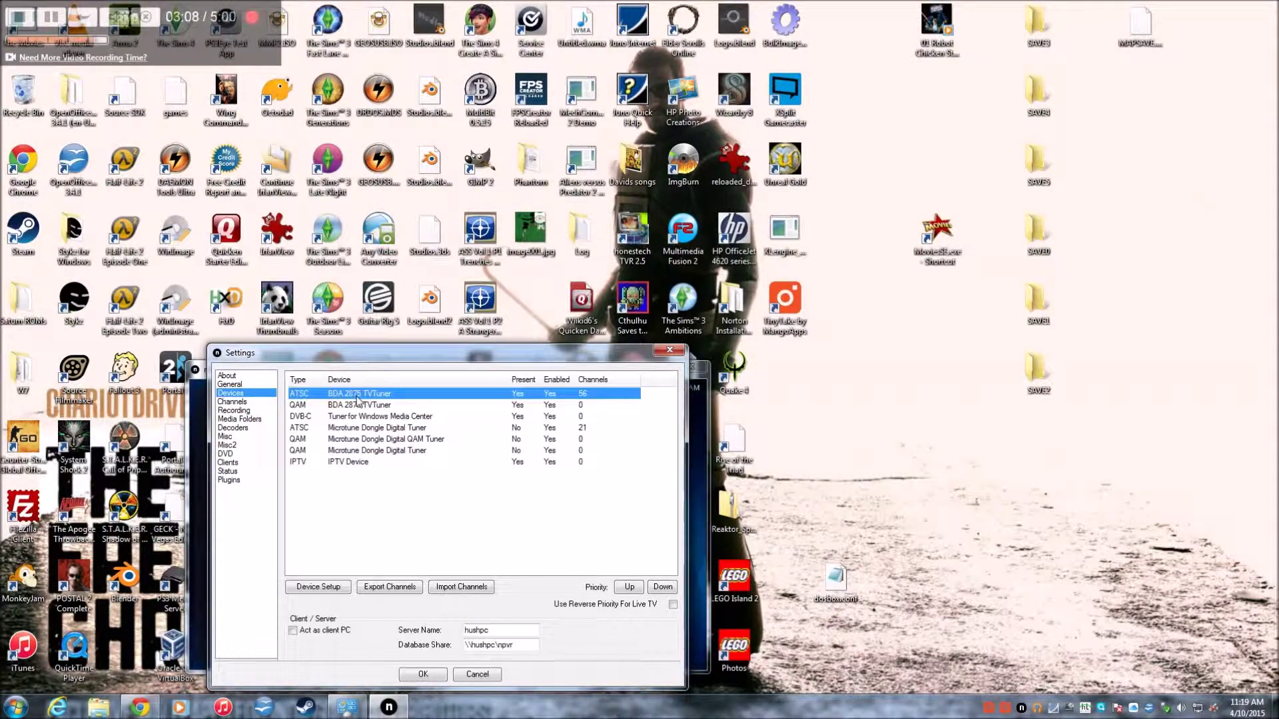
left_click(317, 586)
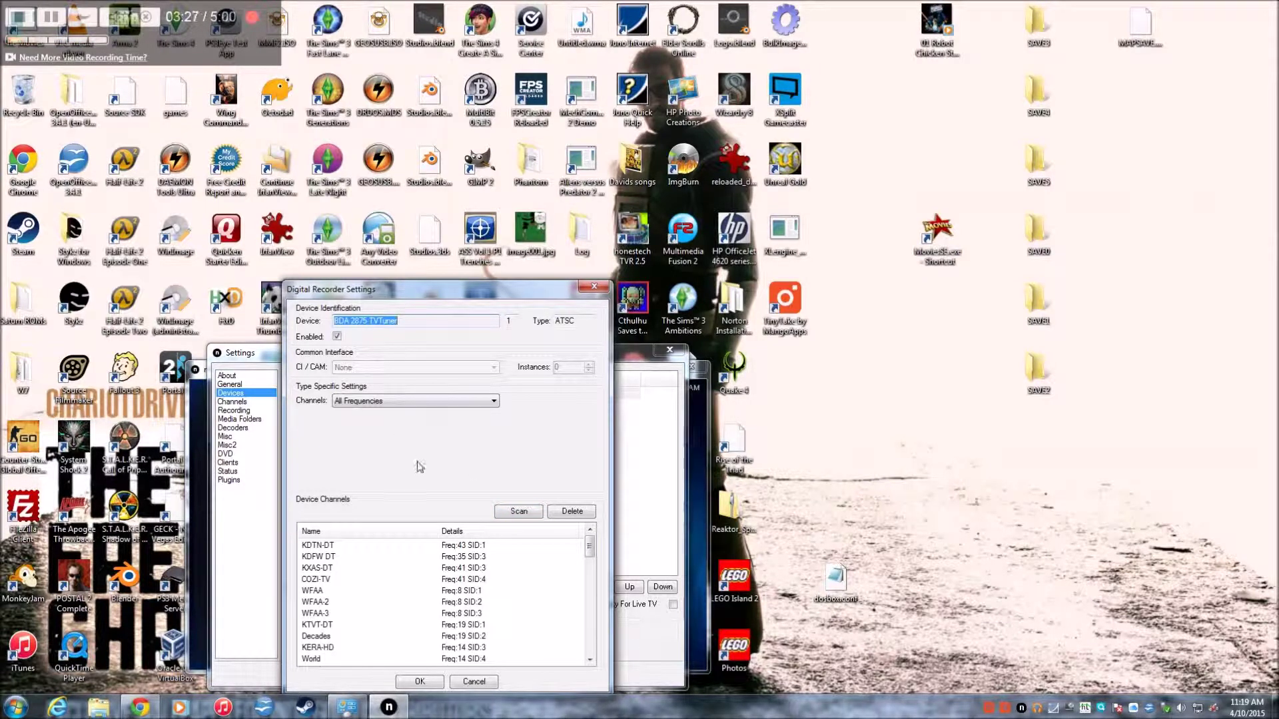
left_click(478, 683)
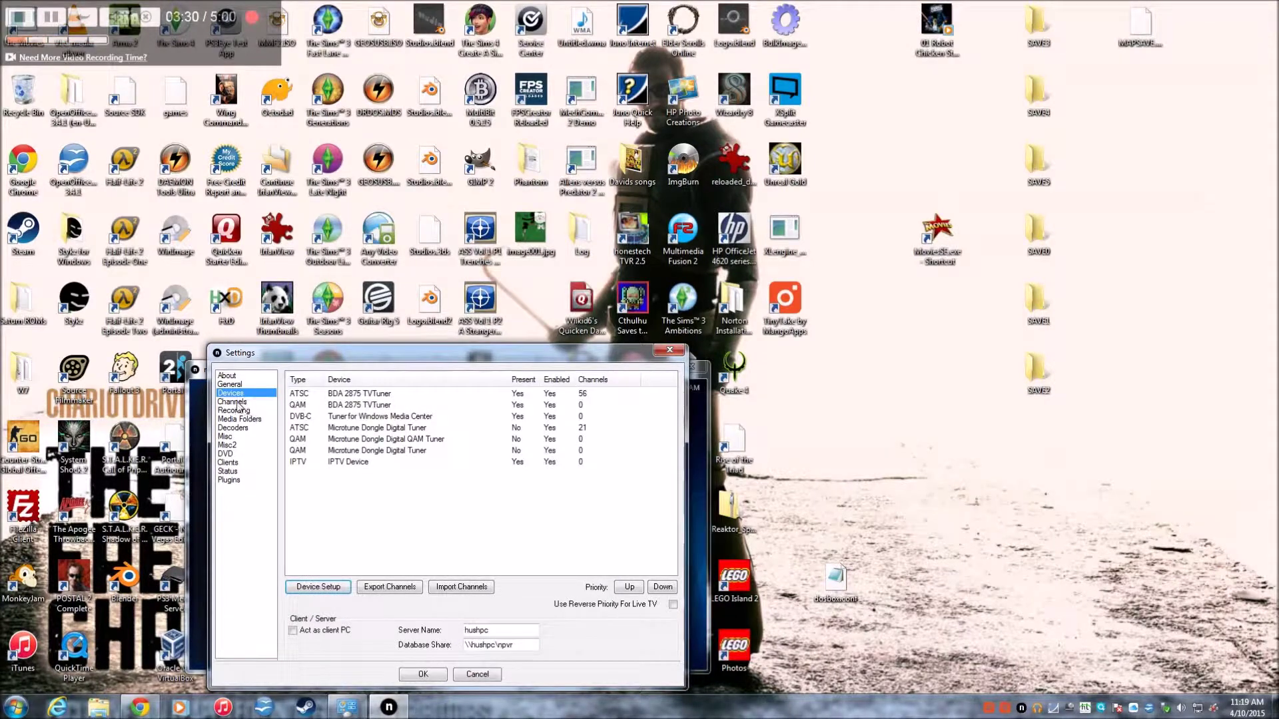
Review the Channels list and the Clients page with its web server and remote access options, and accept the settings.
left_click(235, 402)
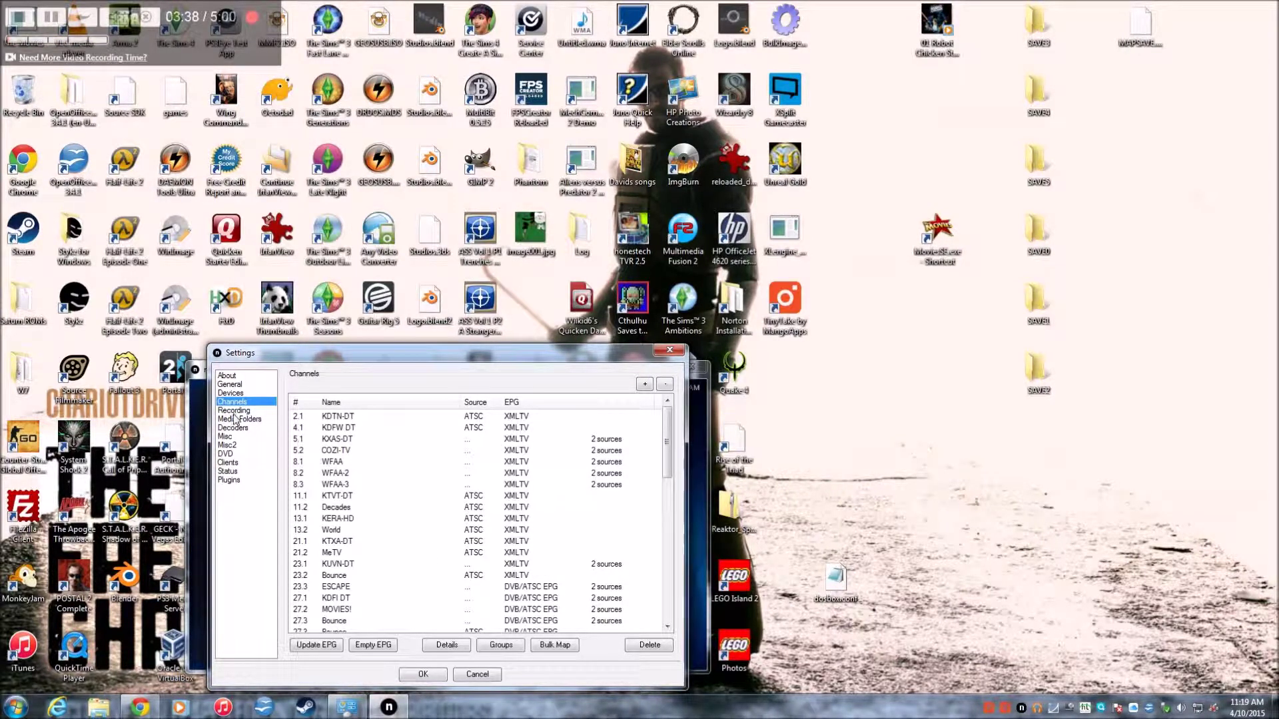
left_click(230, 463)
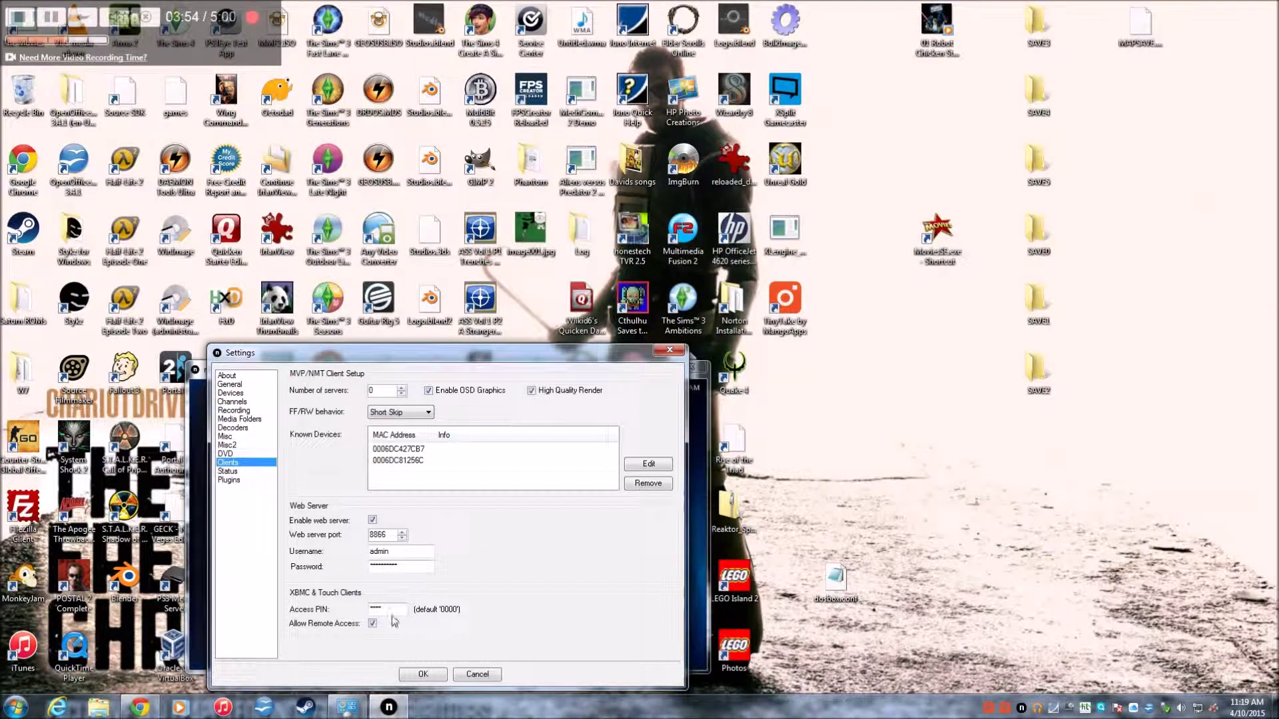
left_click(422, 674)
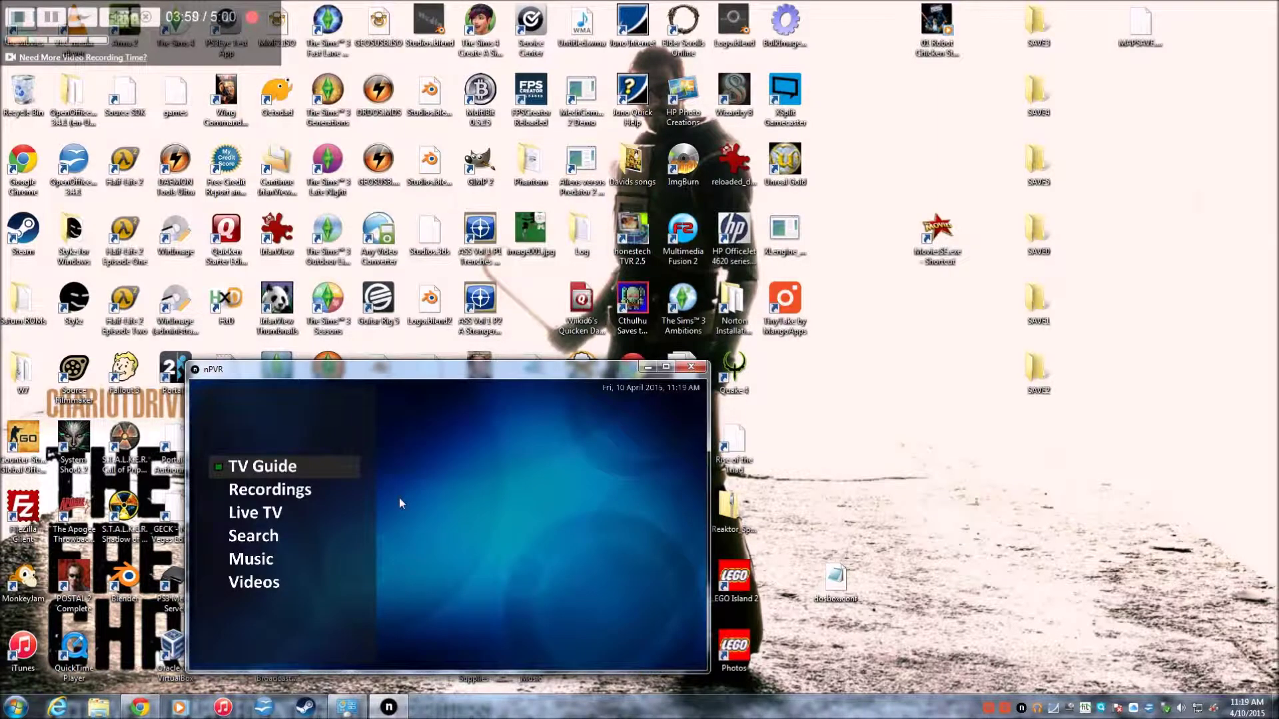
right_click(399, 503)
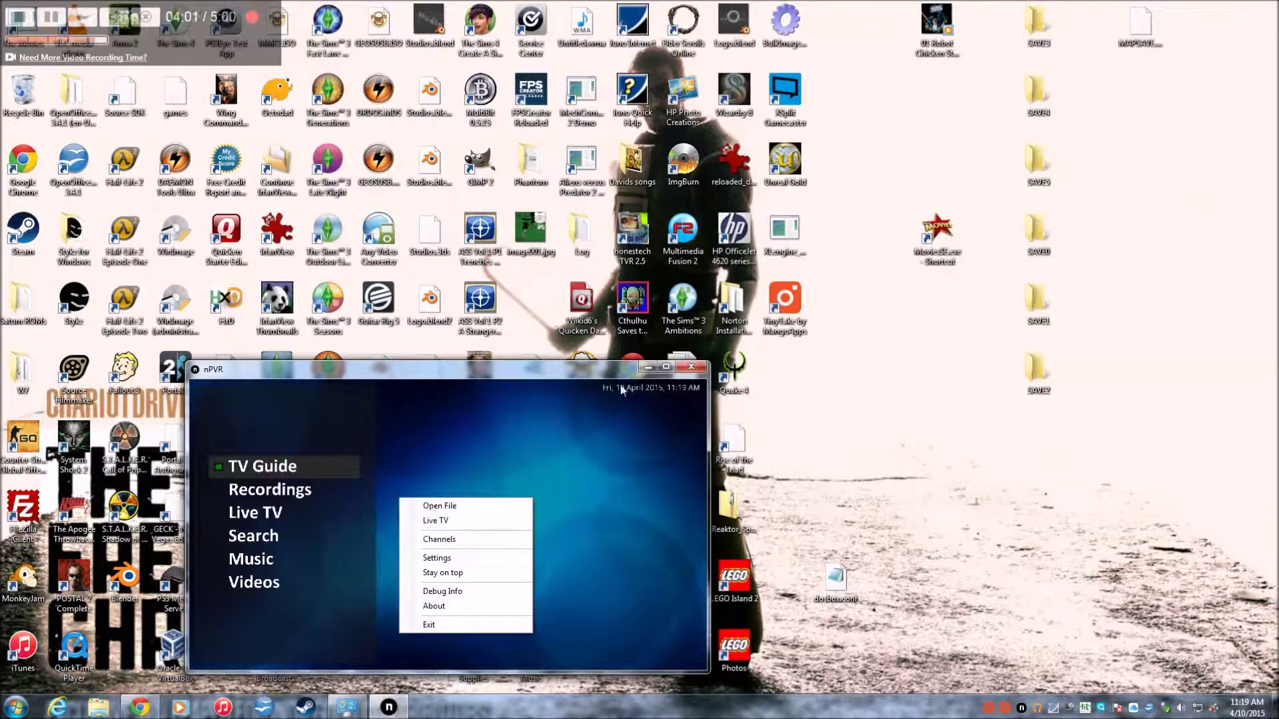
Close the nPVR window and start N-PVR again from the Windows notification area.
left_click(691, 366)
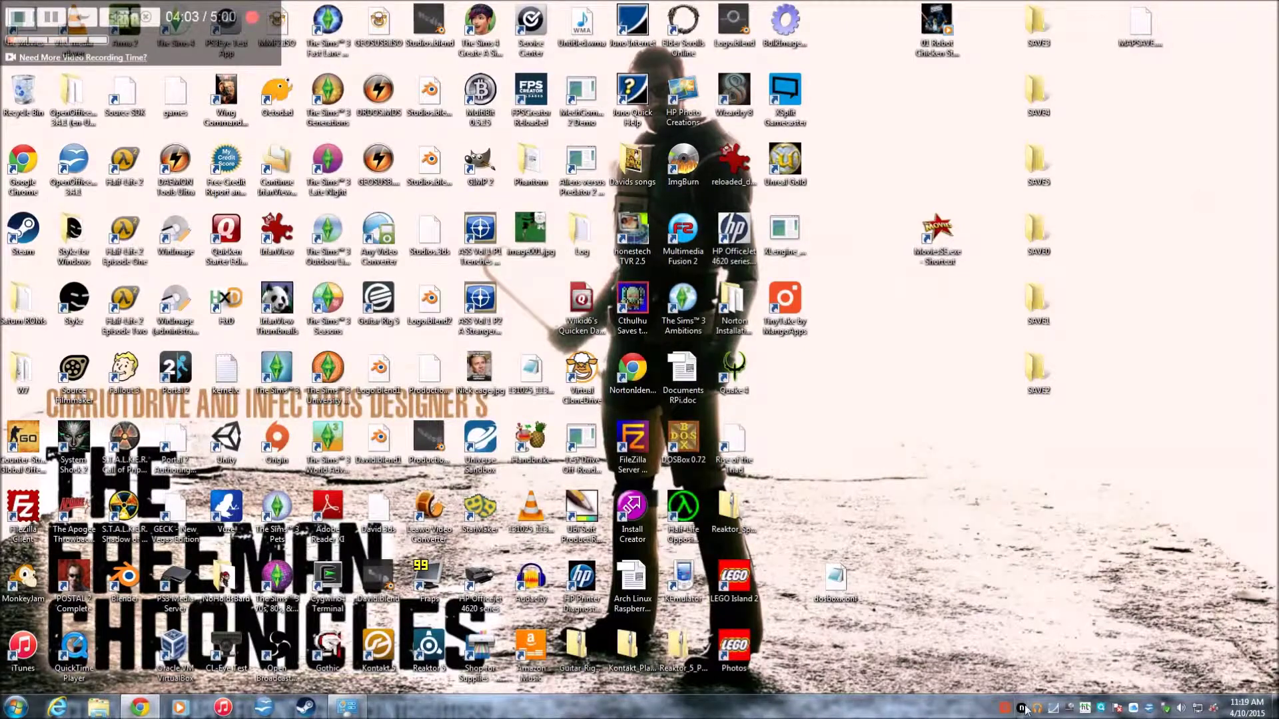
right_click(1022, 708)
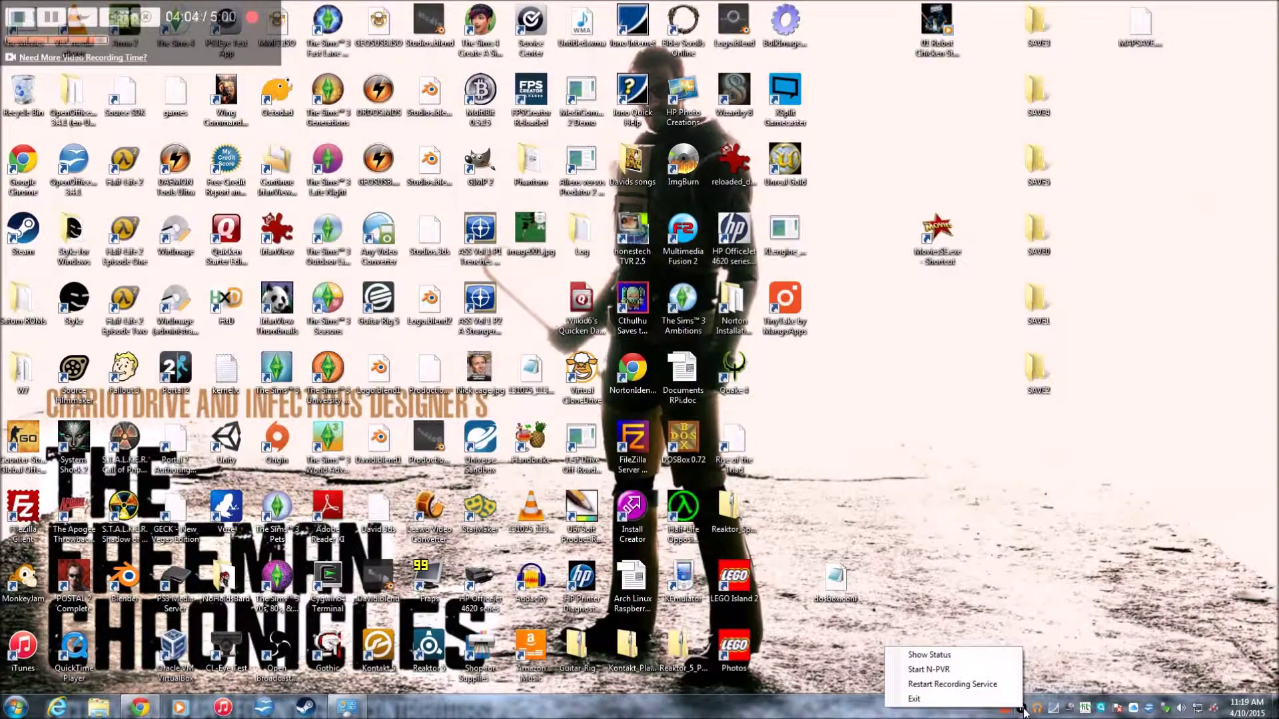
left_click(966, 672)
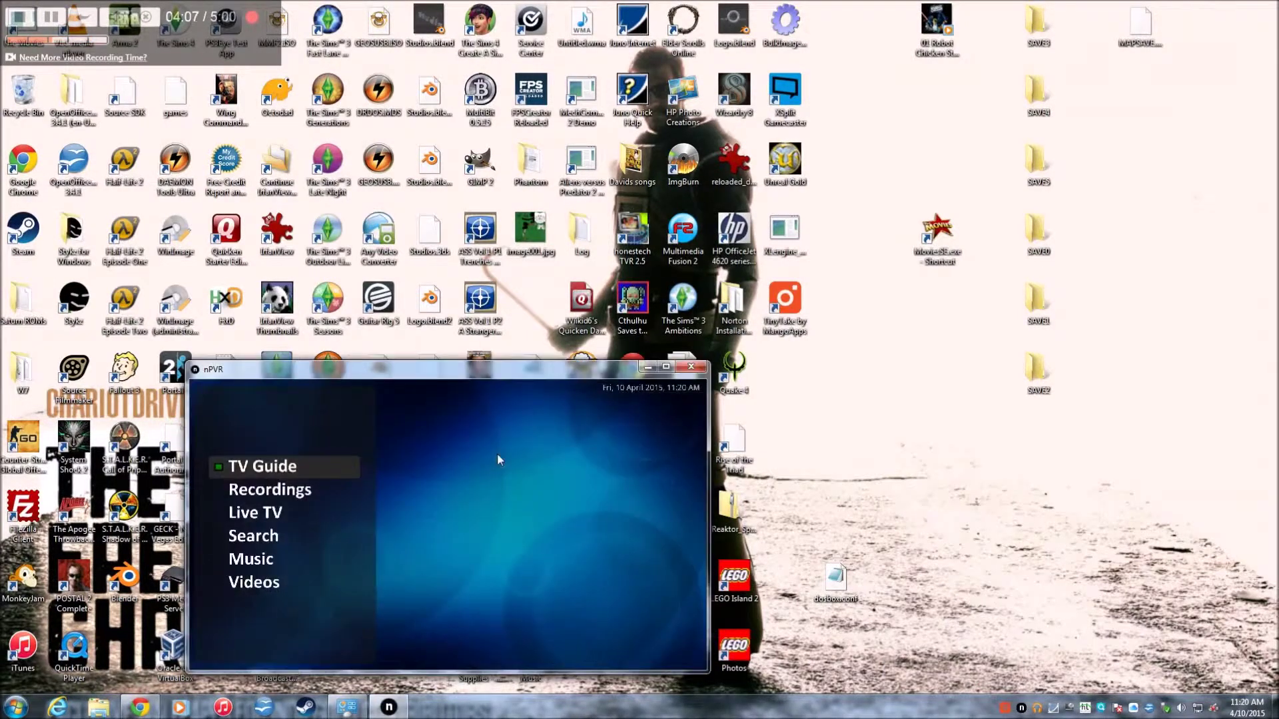
Play Live TV in nPVR to check the picture and return to the main menu.
right_click(415, 512)
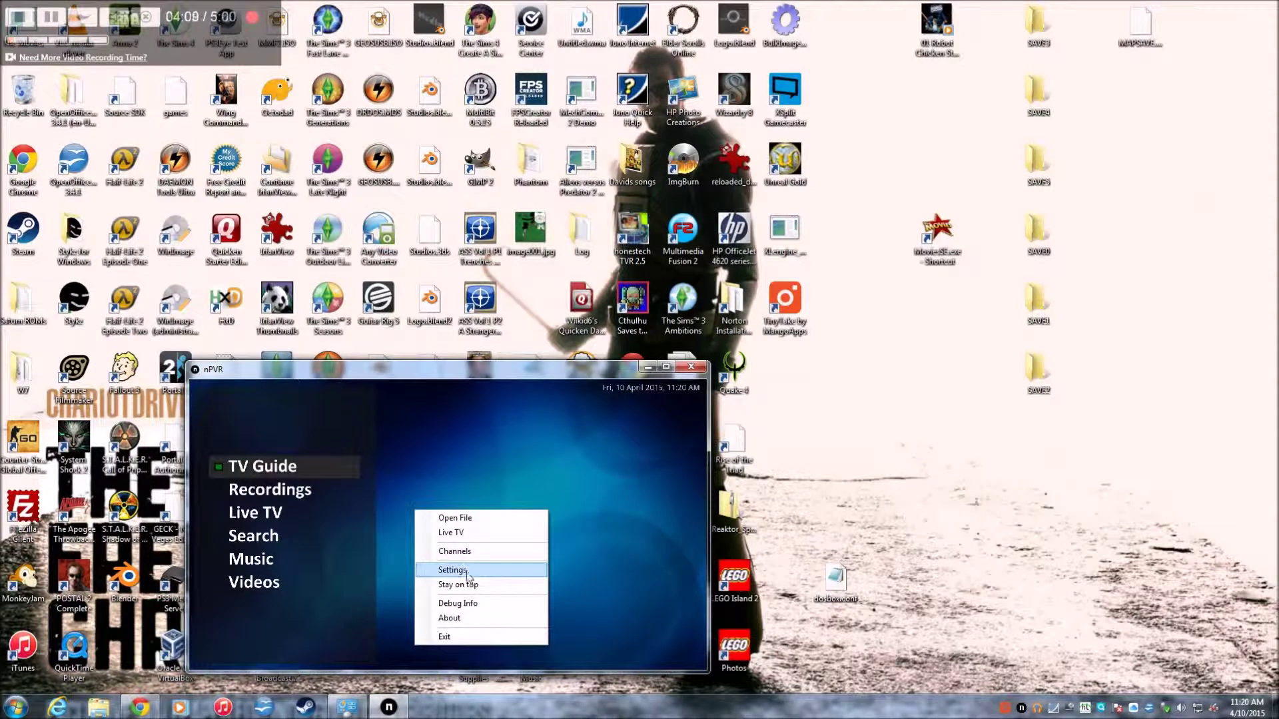
left_click(443, 533)
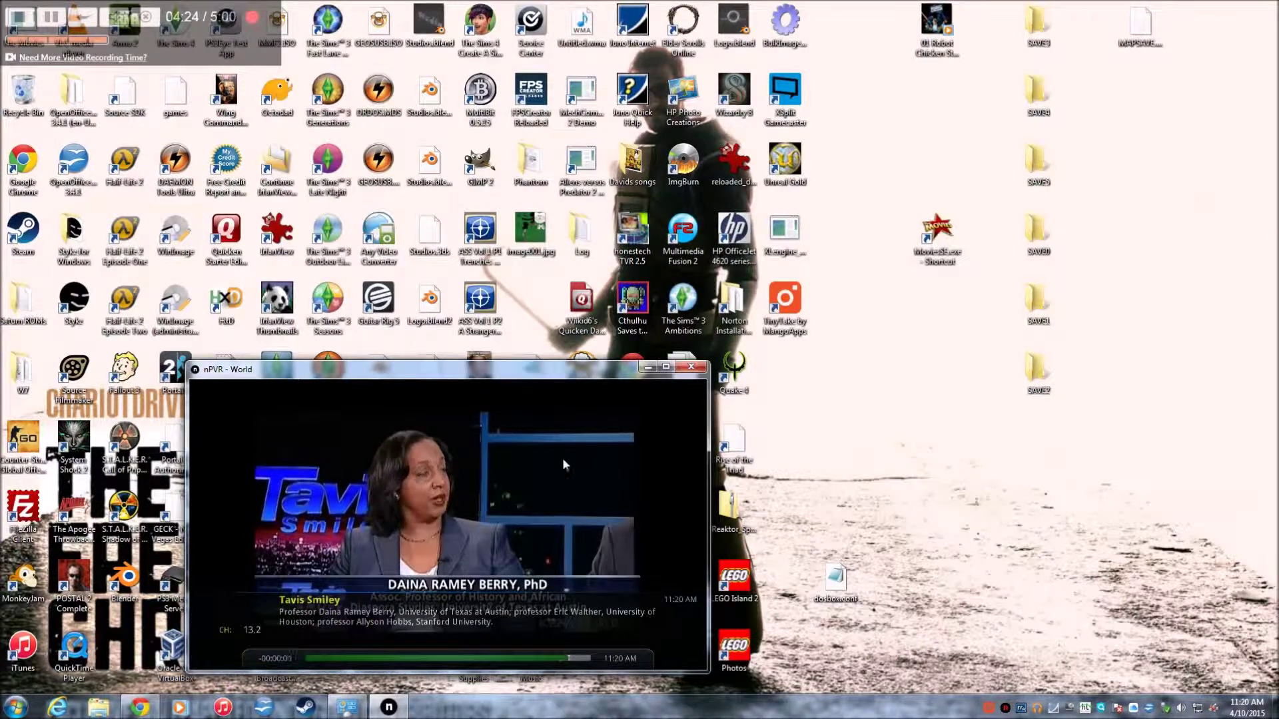
right_click(290, 444)
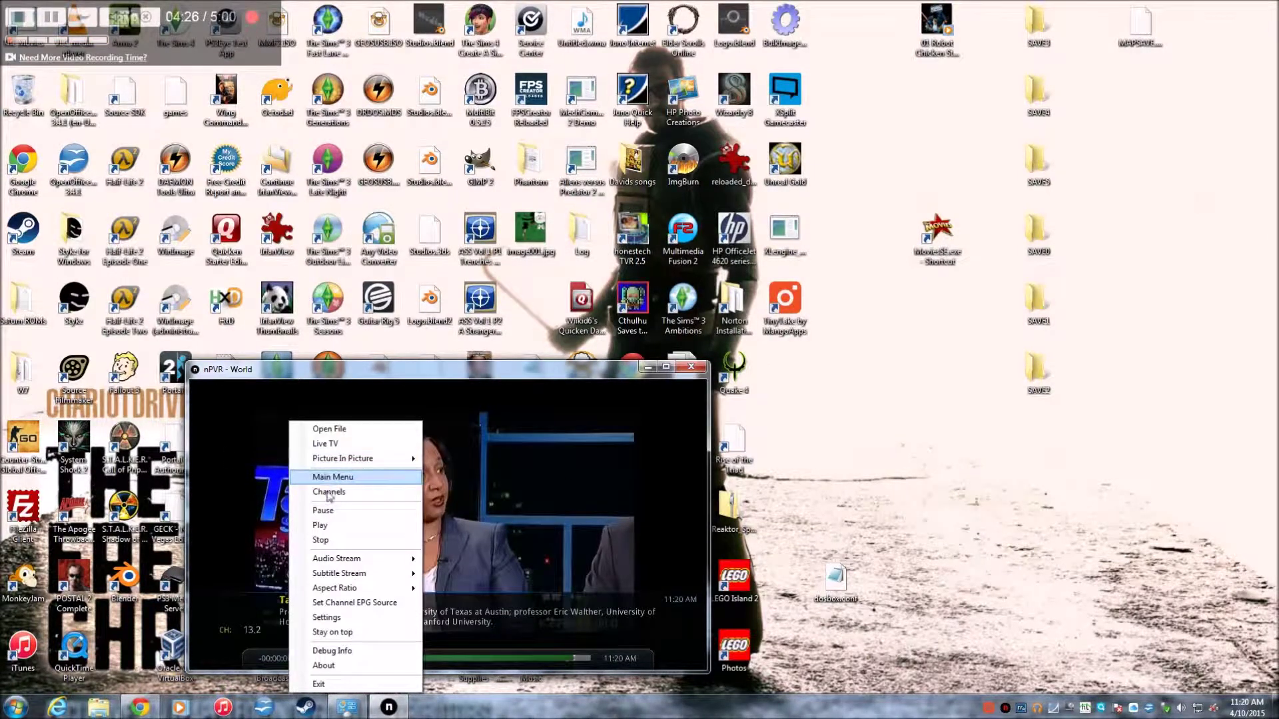
left_click(327, 478)
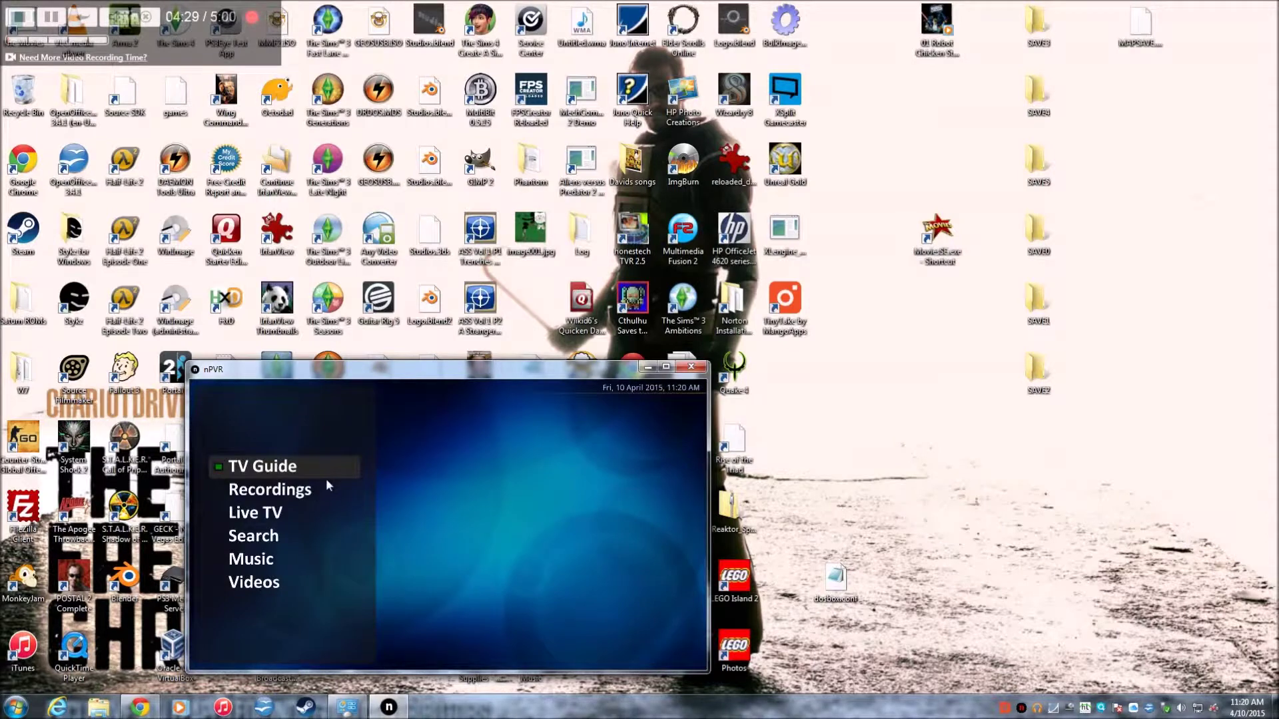
Review the renderers and audio and video decoders in the nPVR settings, accept them and close nPVR.
right_click(397, 507)
left_click(436, 571)
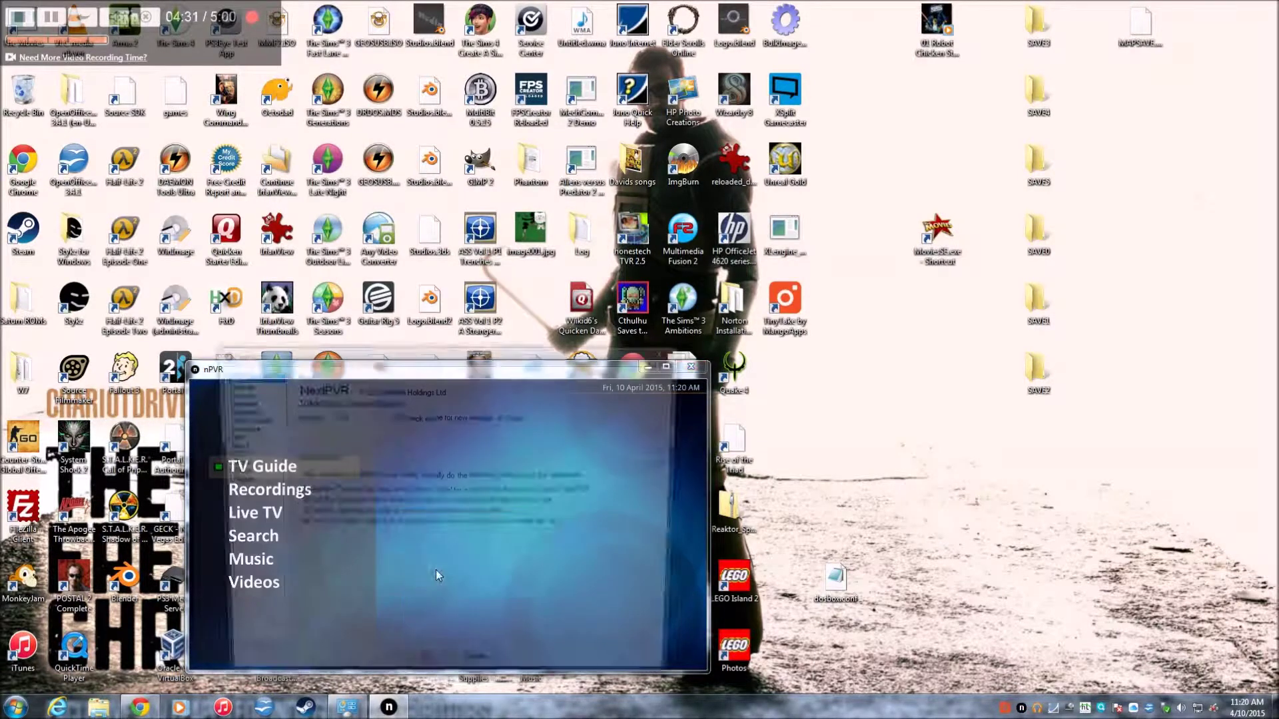
left_click(232, 427)
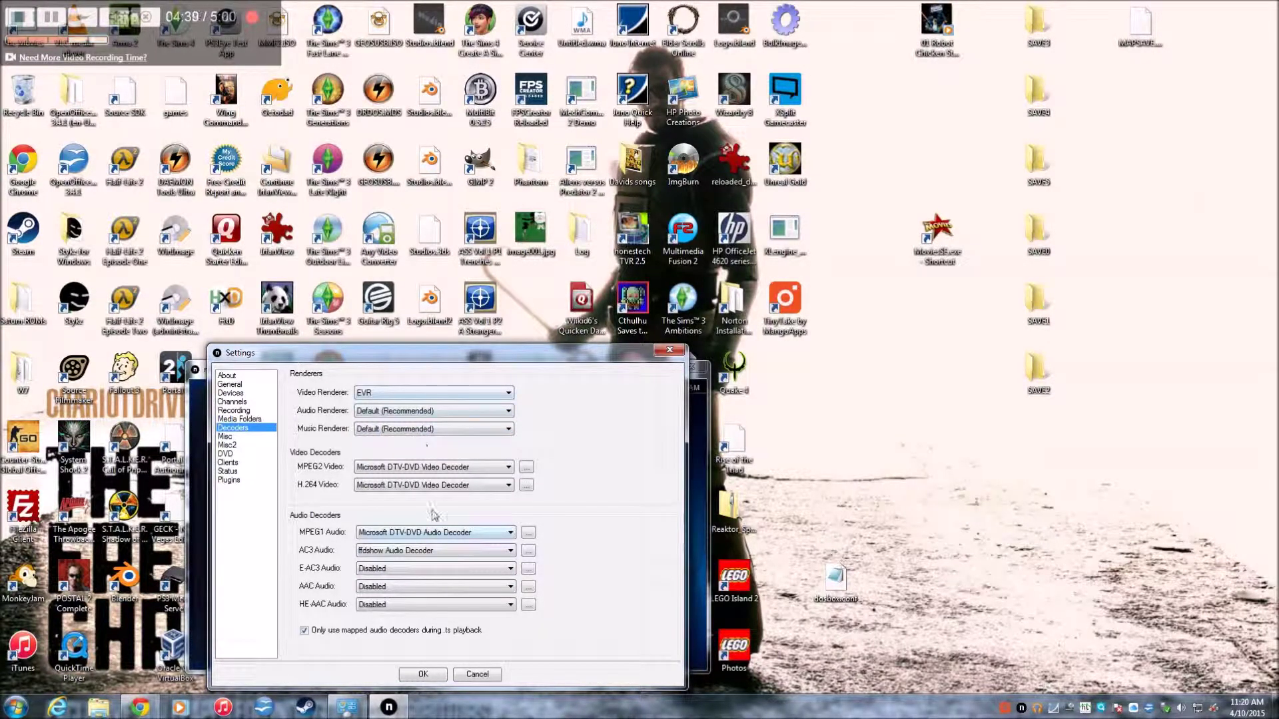
left_click(424, 675)
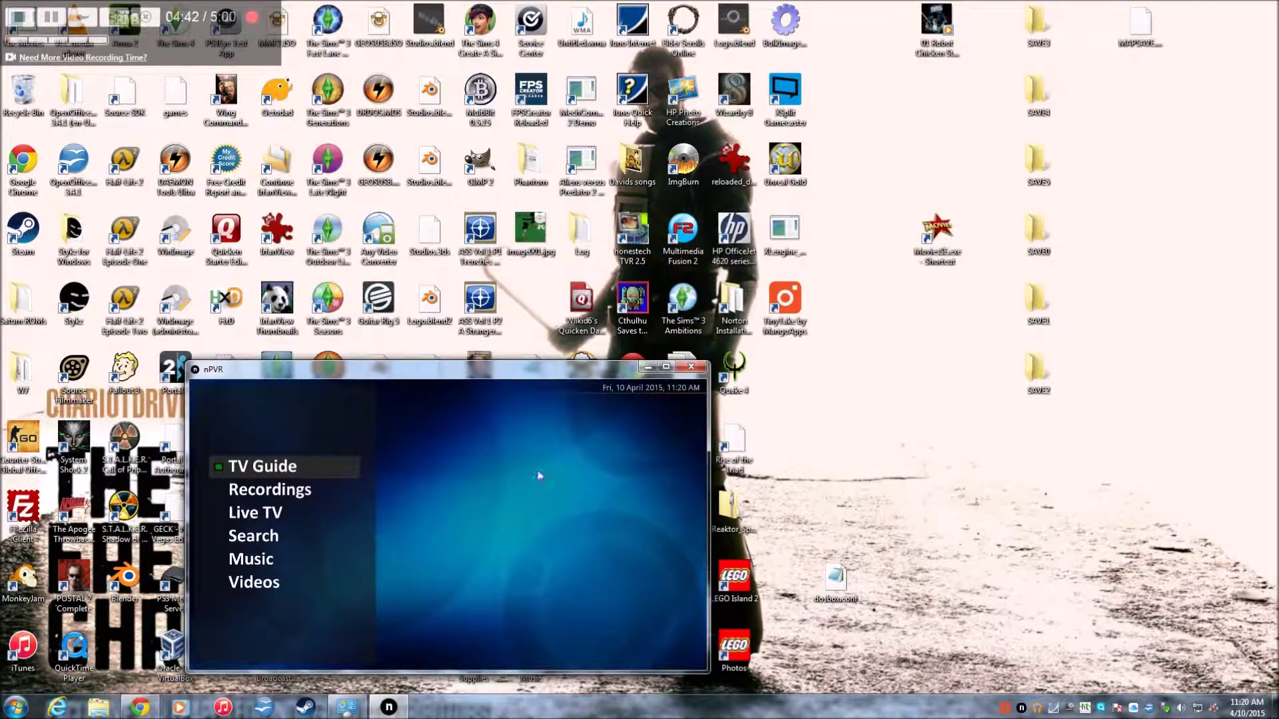
left_click(690, 366)
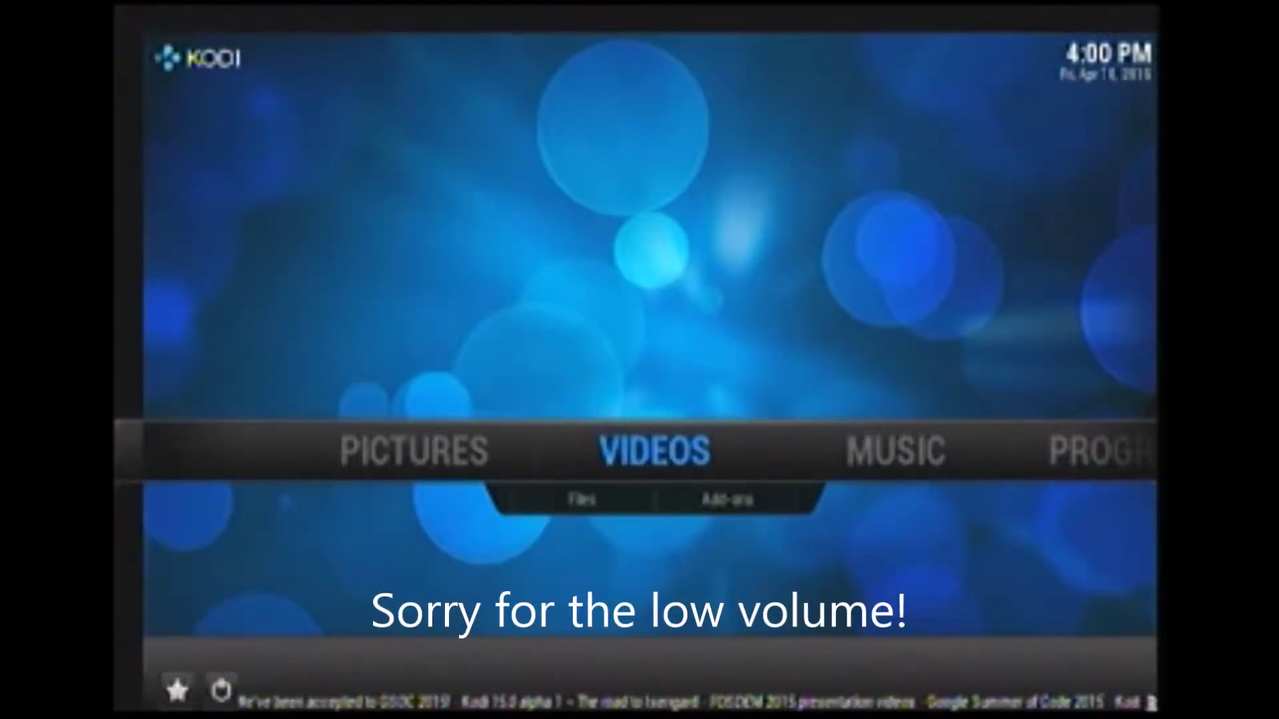
Switch to Kodi and open the disabled PVR clients list in the add-on settings.
key("Right")
key("Right")
key("Right")
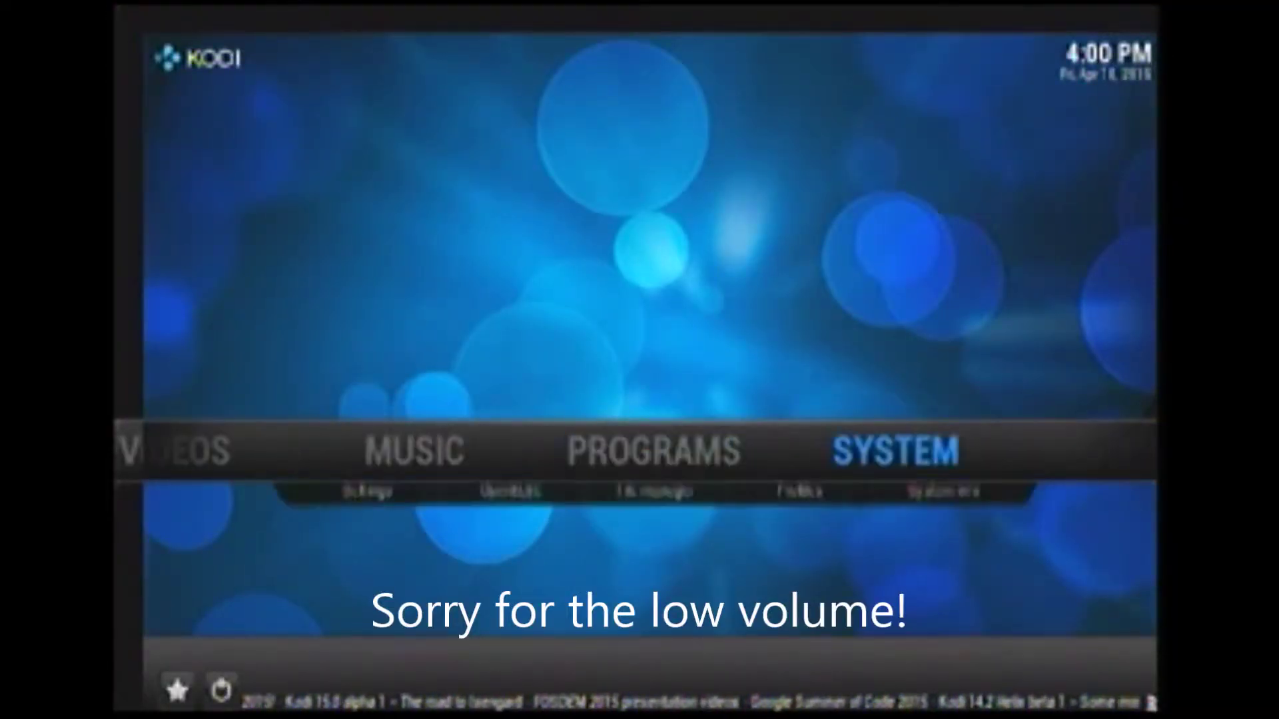
key("Down")
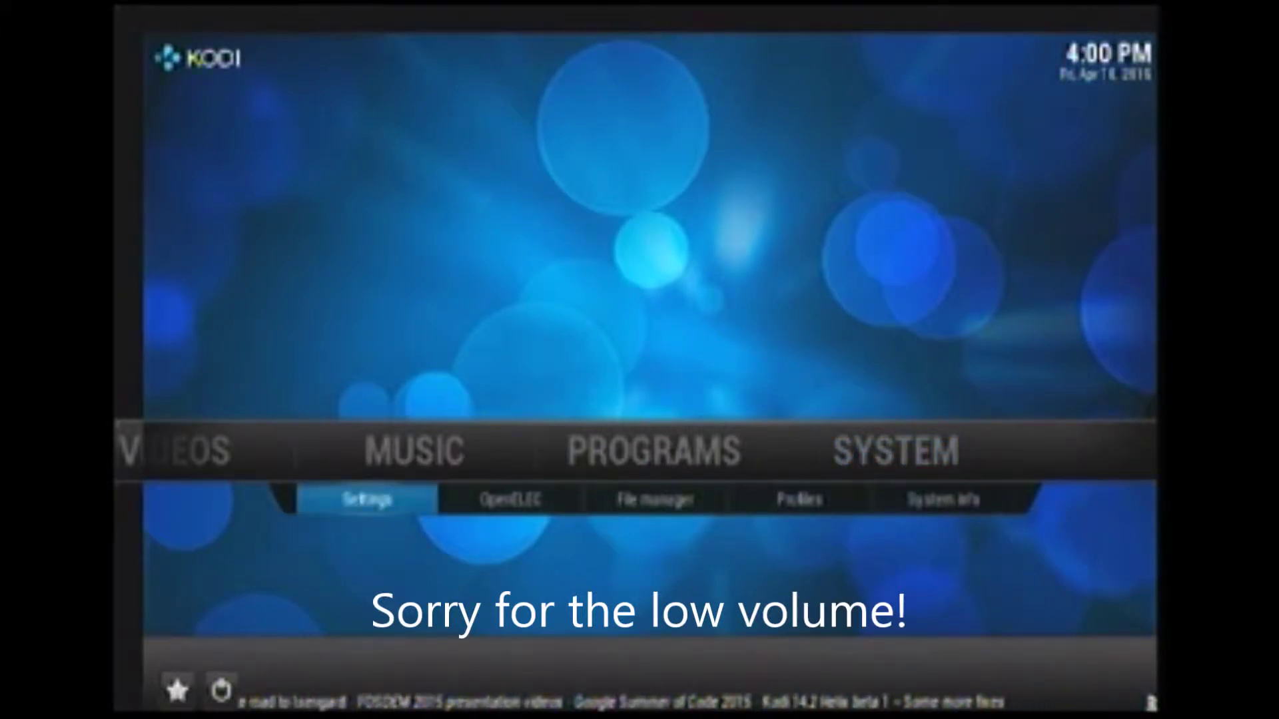
key("Return")
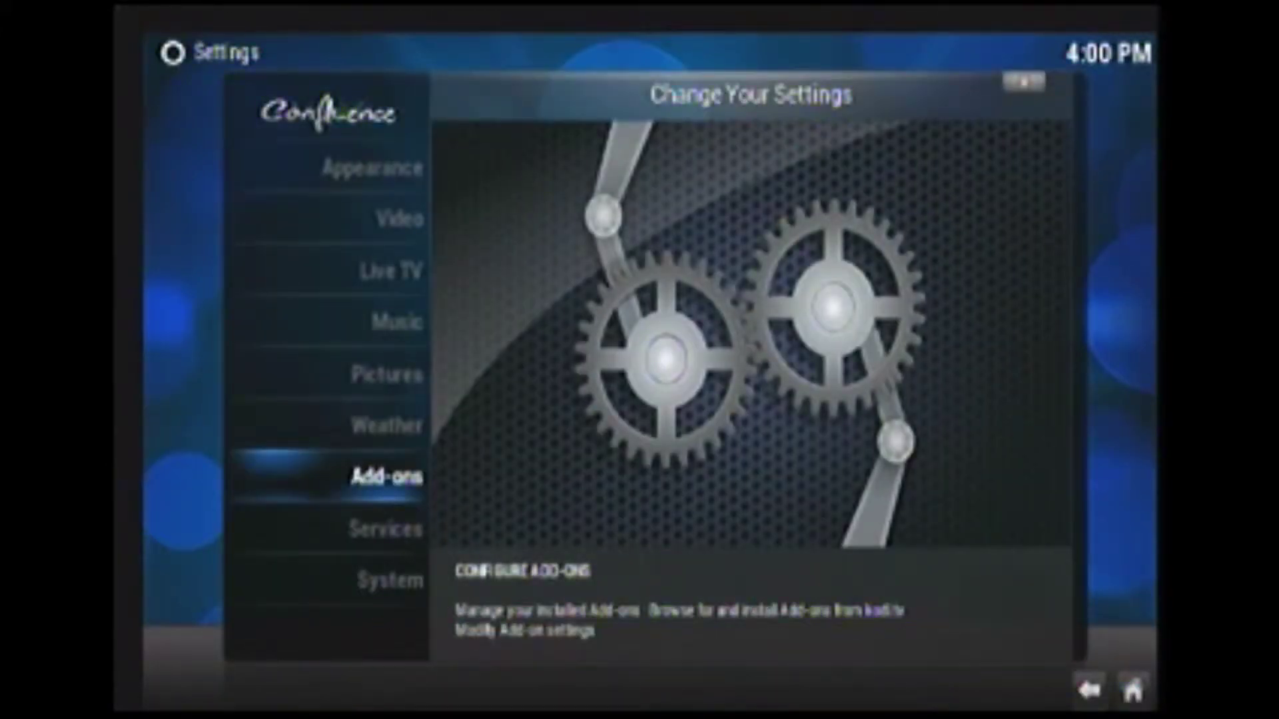
key("Return")
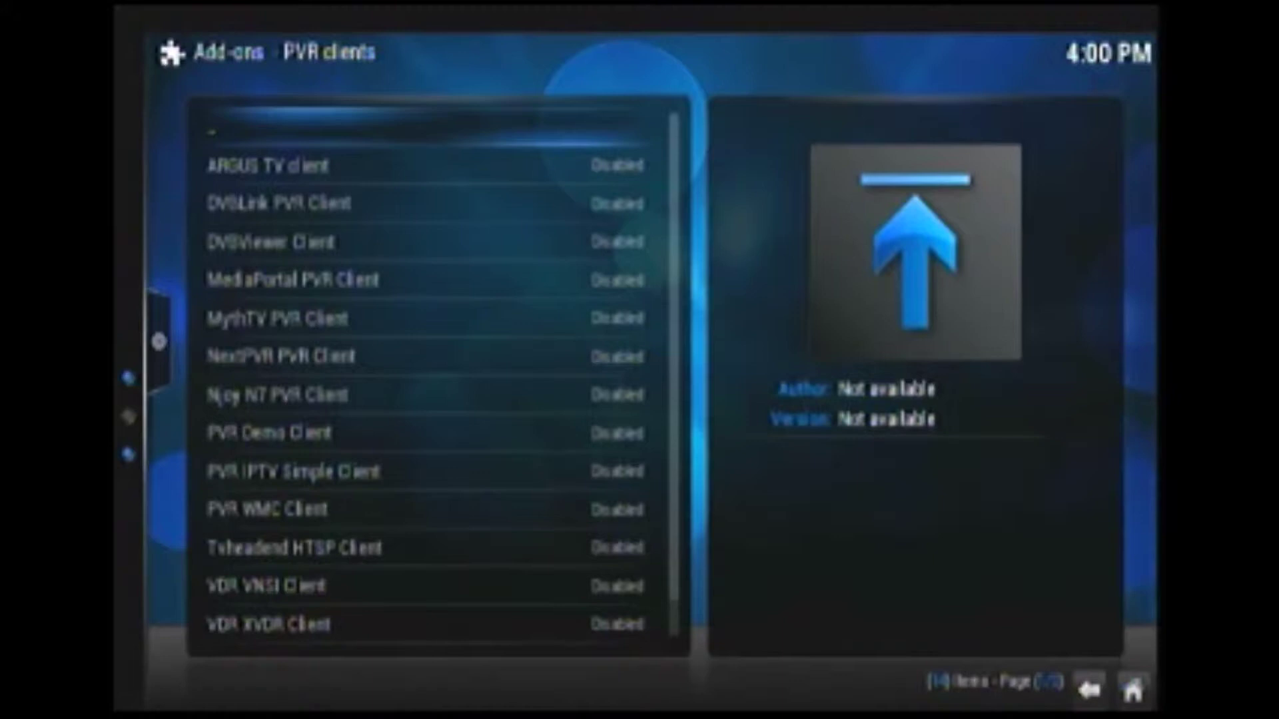
Enable the NextPVR PVR Client add-on.
key("Down")
key("Down")
key("Down")
key("Down")
key("Down")
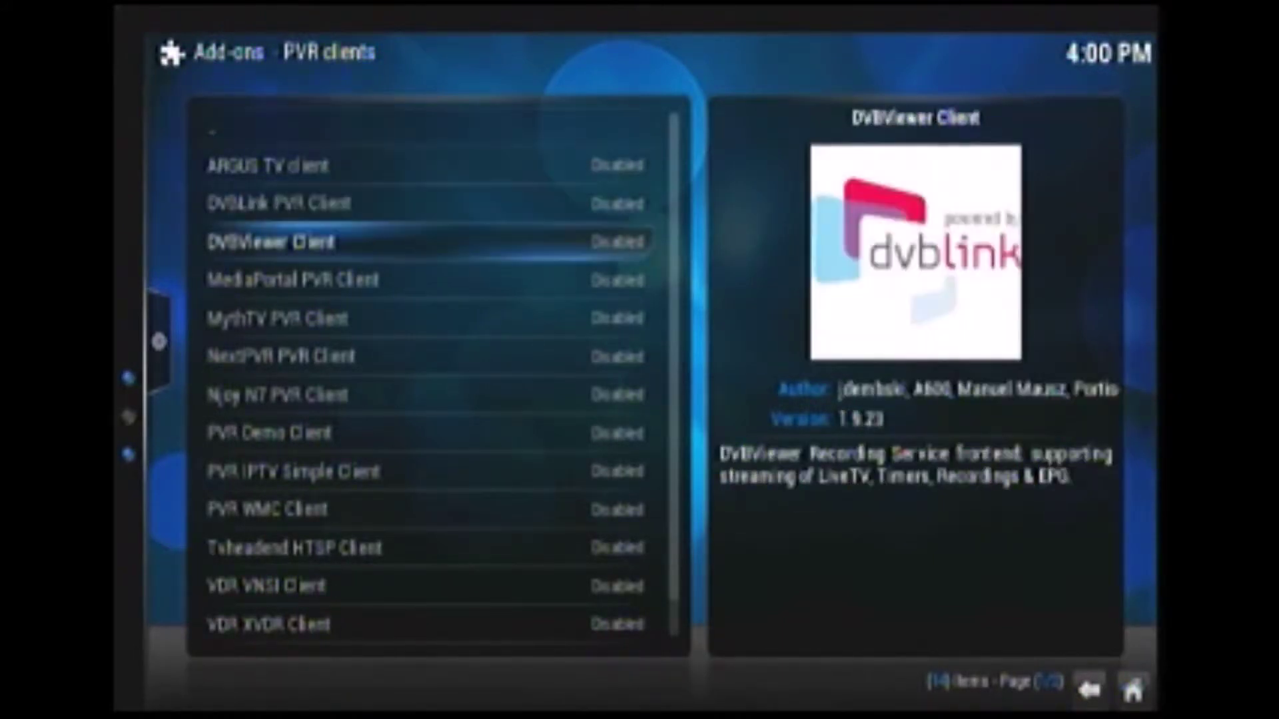
key("Down")
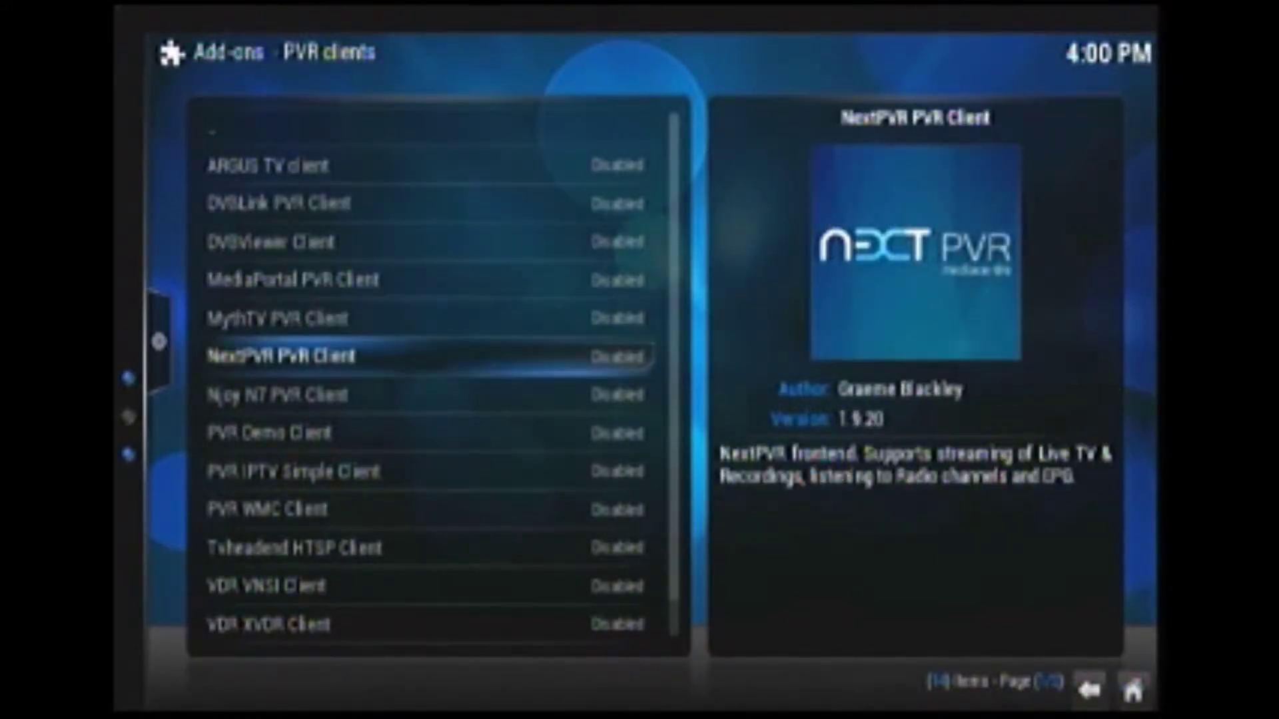
key("Return")
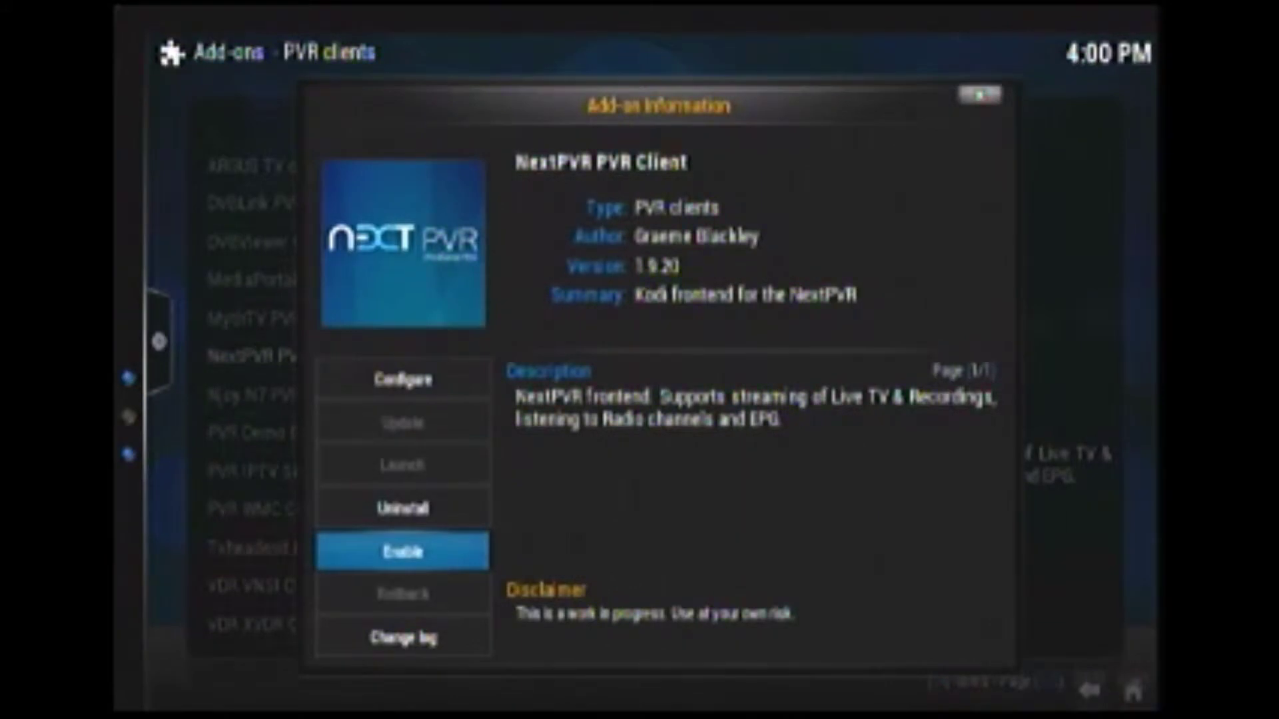
key("Return")
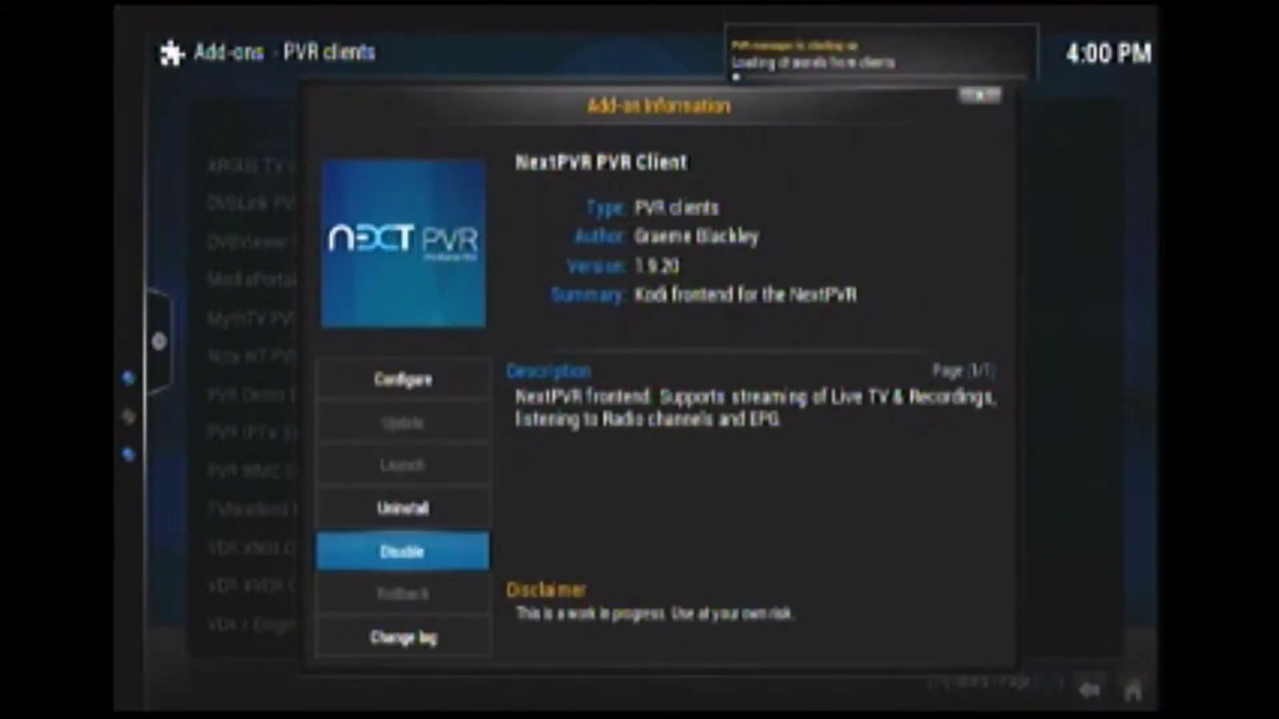
Set the NextPVR Hostname to 192.168.1.9 in the NextPVR PVR Client's connection configuration.
key("Up")
key("Up")
key("Up")
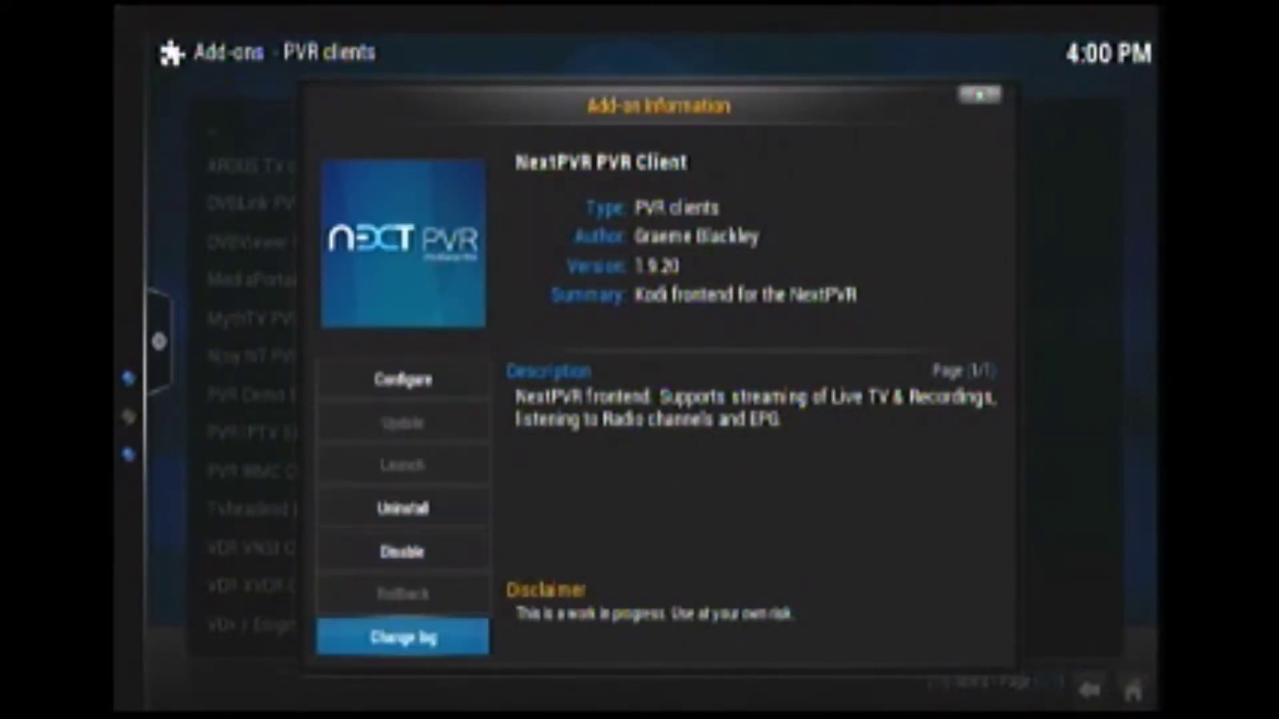
key("Down")
key("Return")
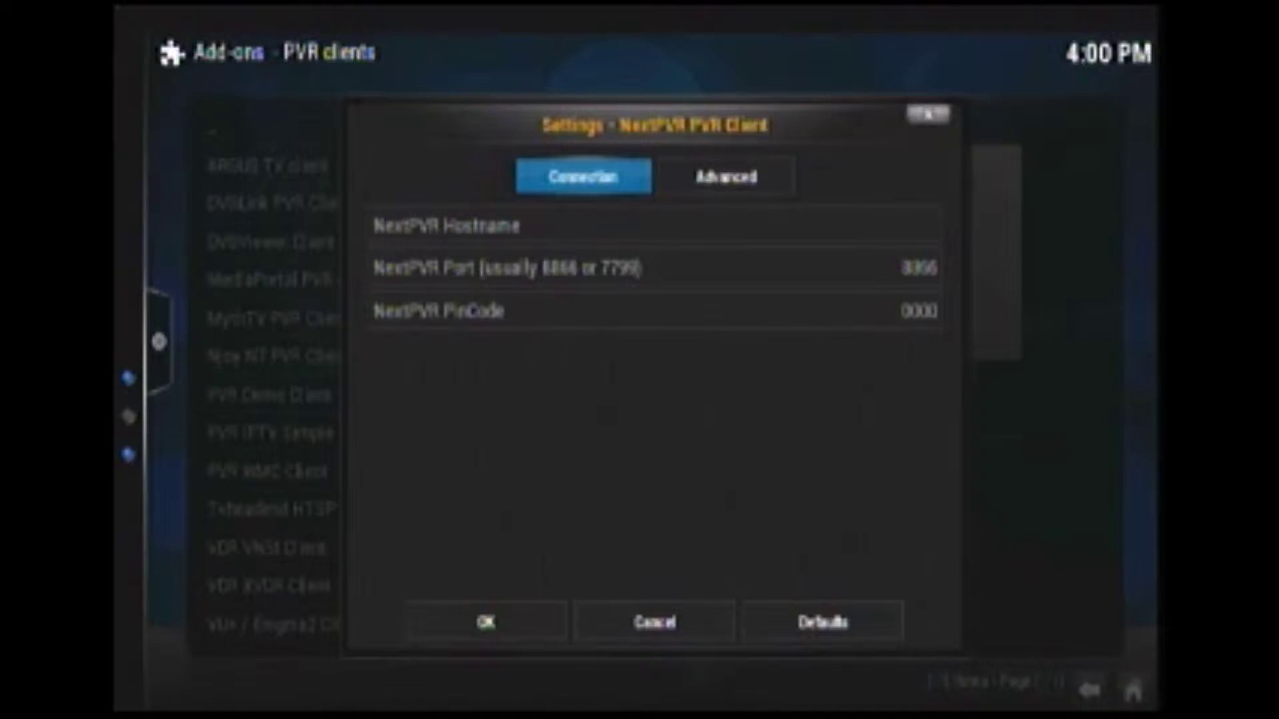
key("Down")
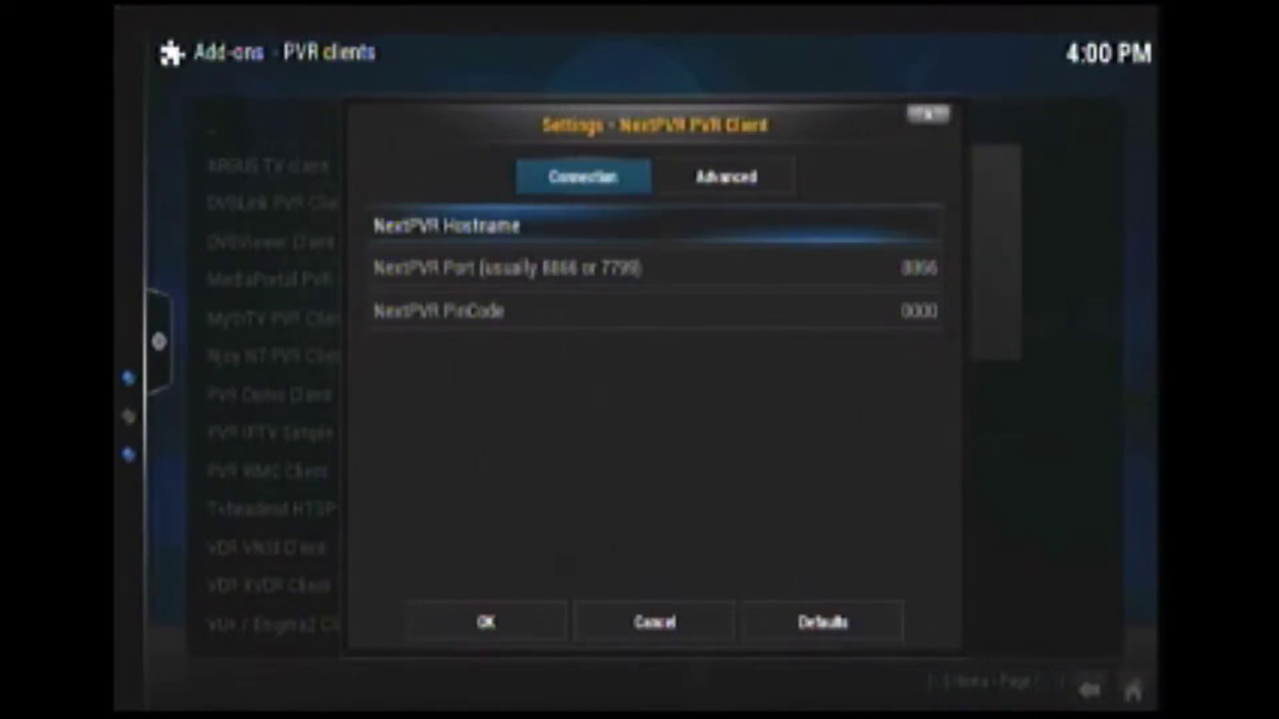
key("Return")
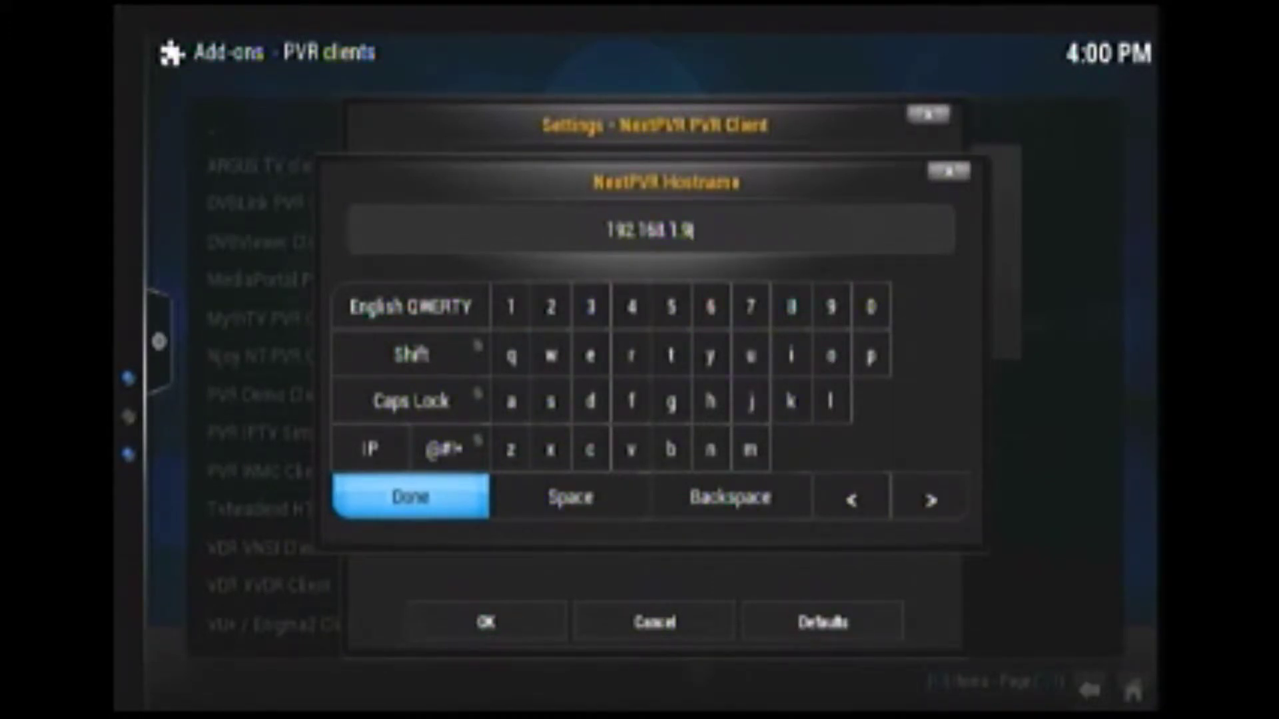
key("Down")
key("Down")
key("Down")
key("Down")
key("Down")
key("Return")
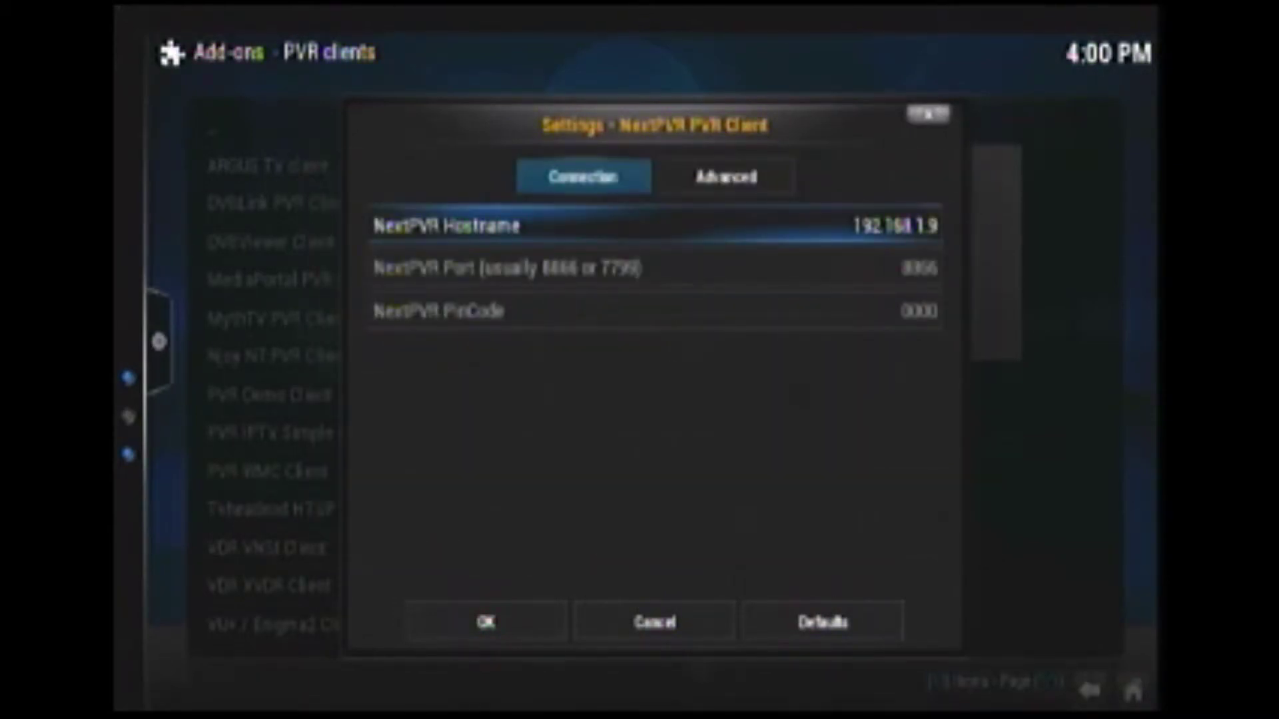
Review the NextPVR port and PinCode settings and accept the client configuration.
key("Down")
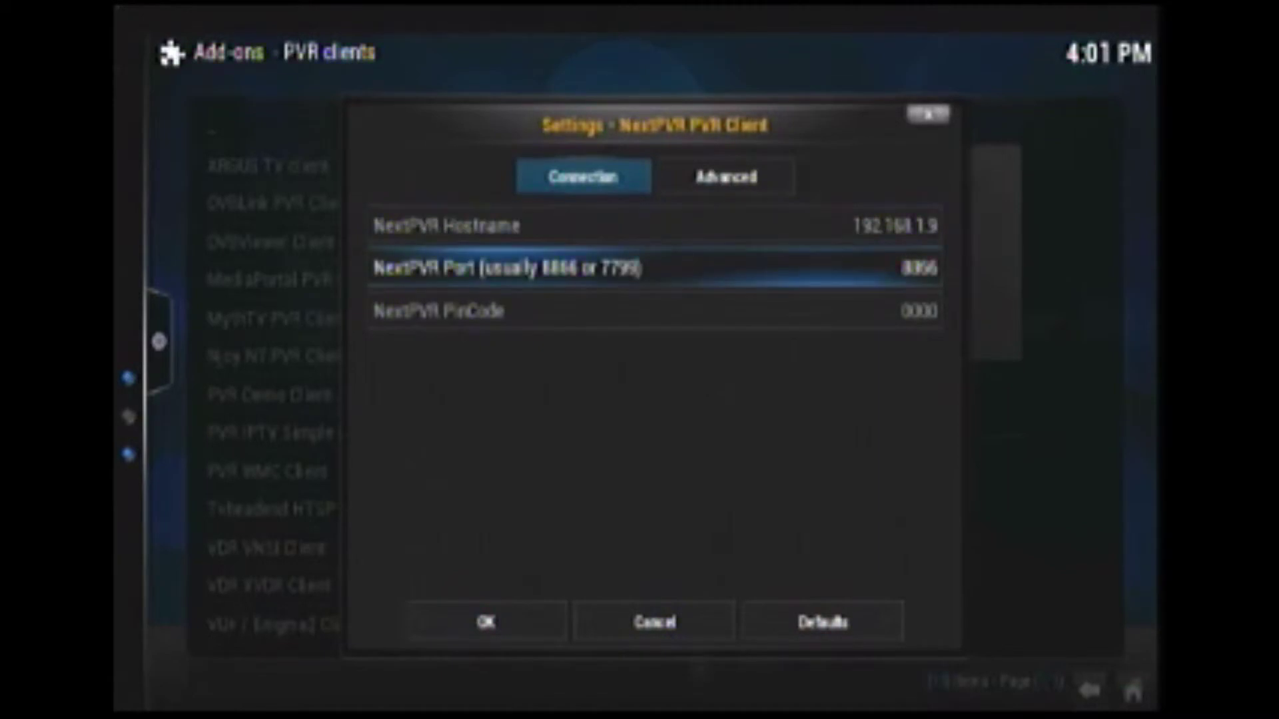
key("Down")
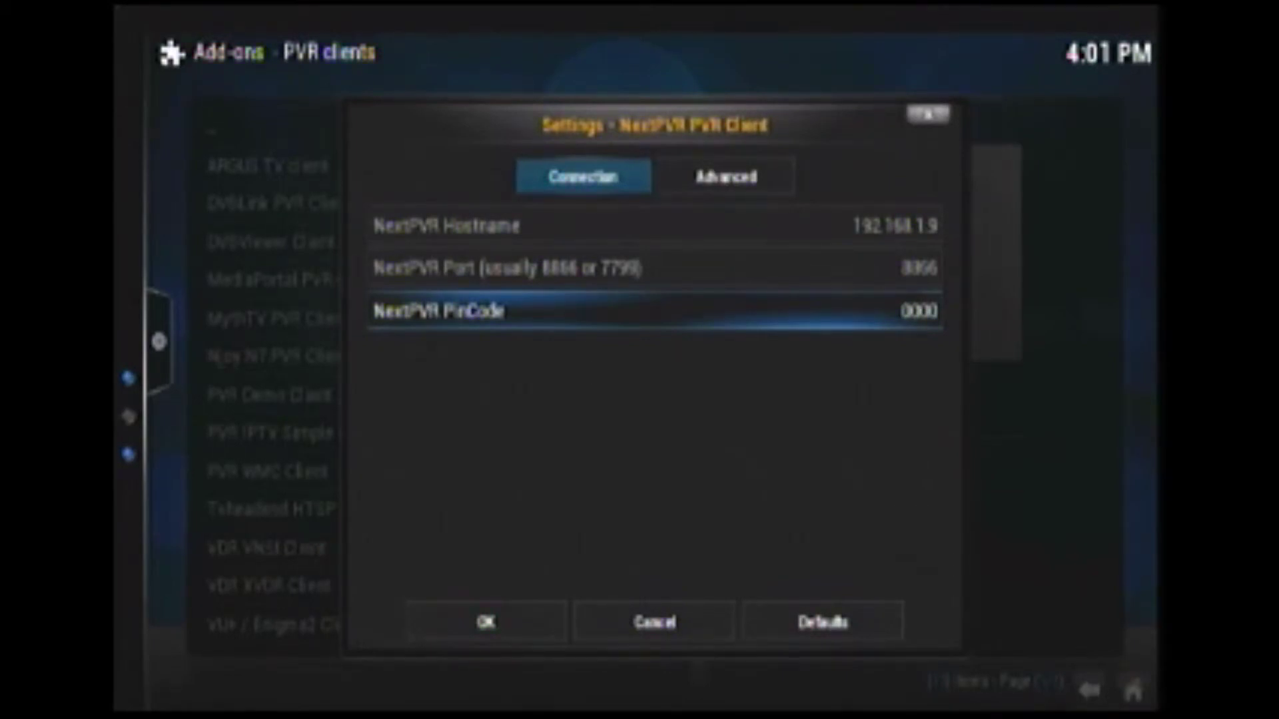
key("Down")
key("Return")
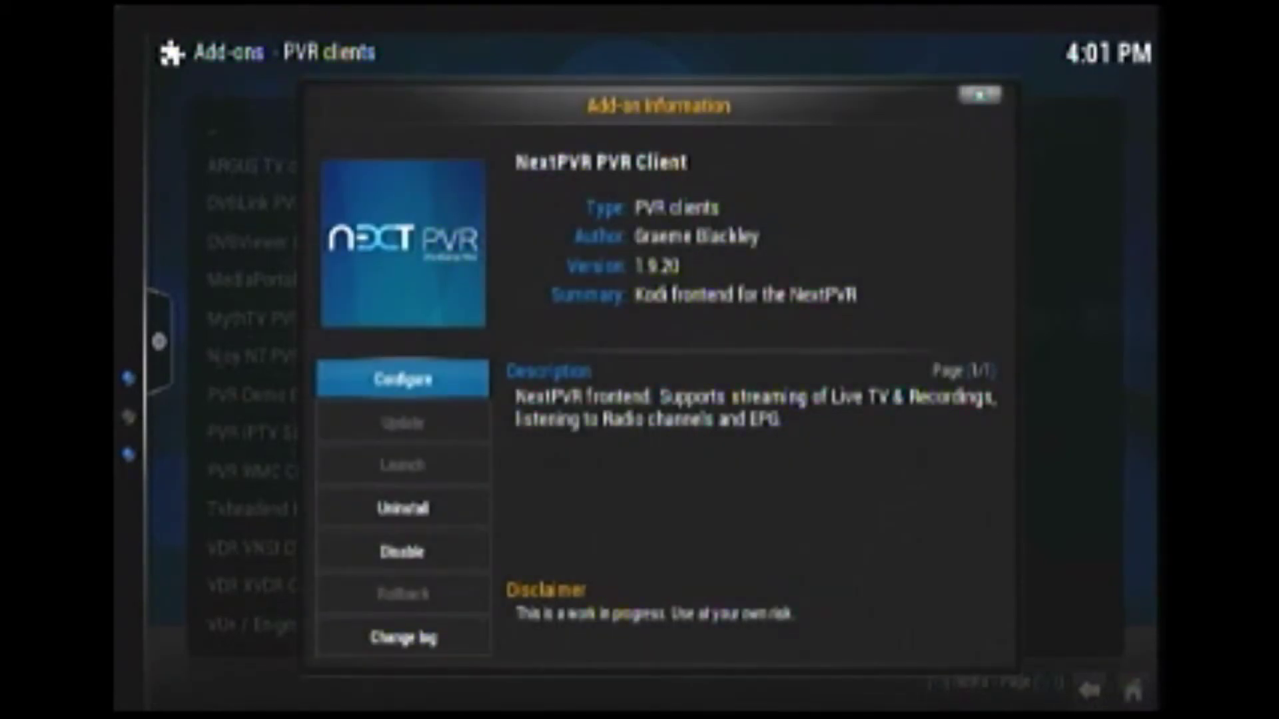
Leave the add-on information and settings, return to the Kodi home screen and select the TV entry.
key("Escape")
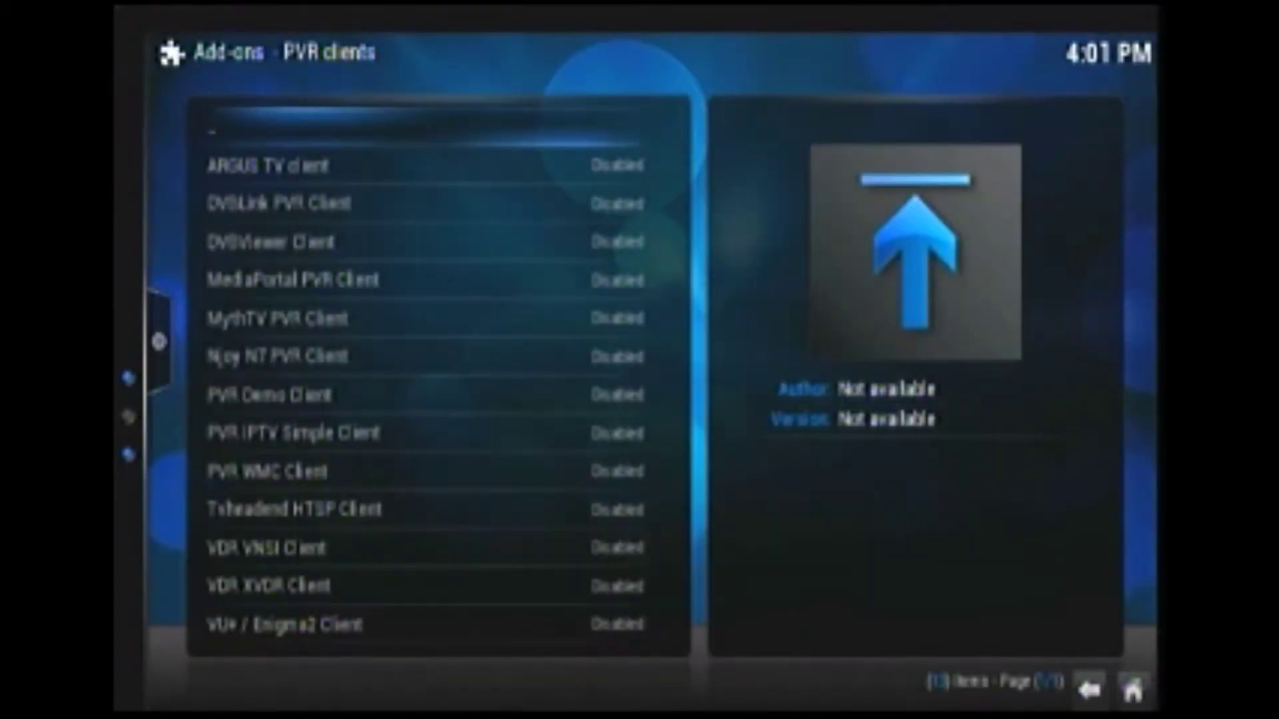
key("BackSpace")
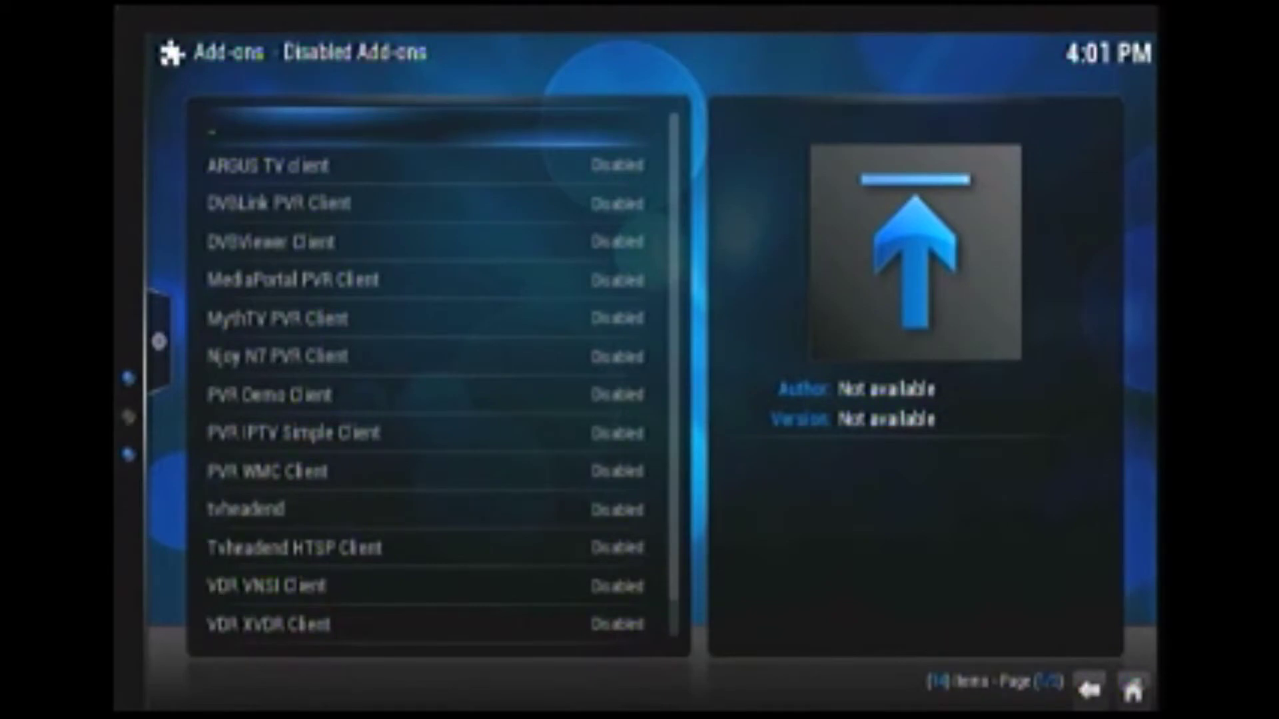
key("BackSpace")
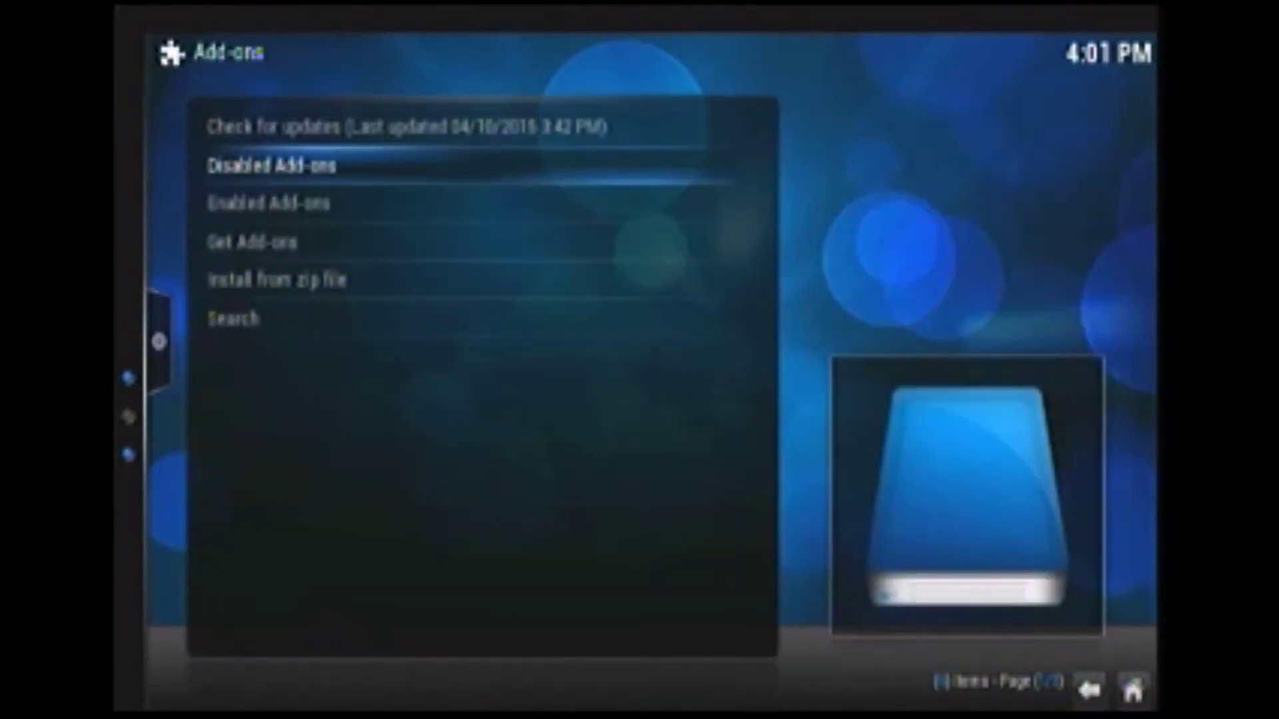
key("BackSpace")
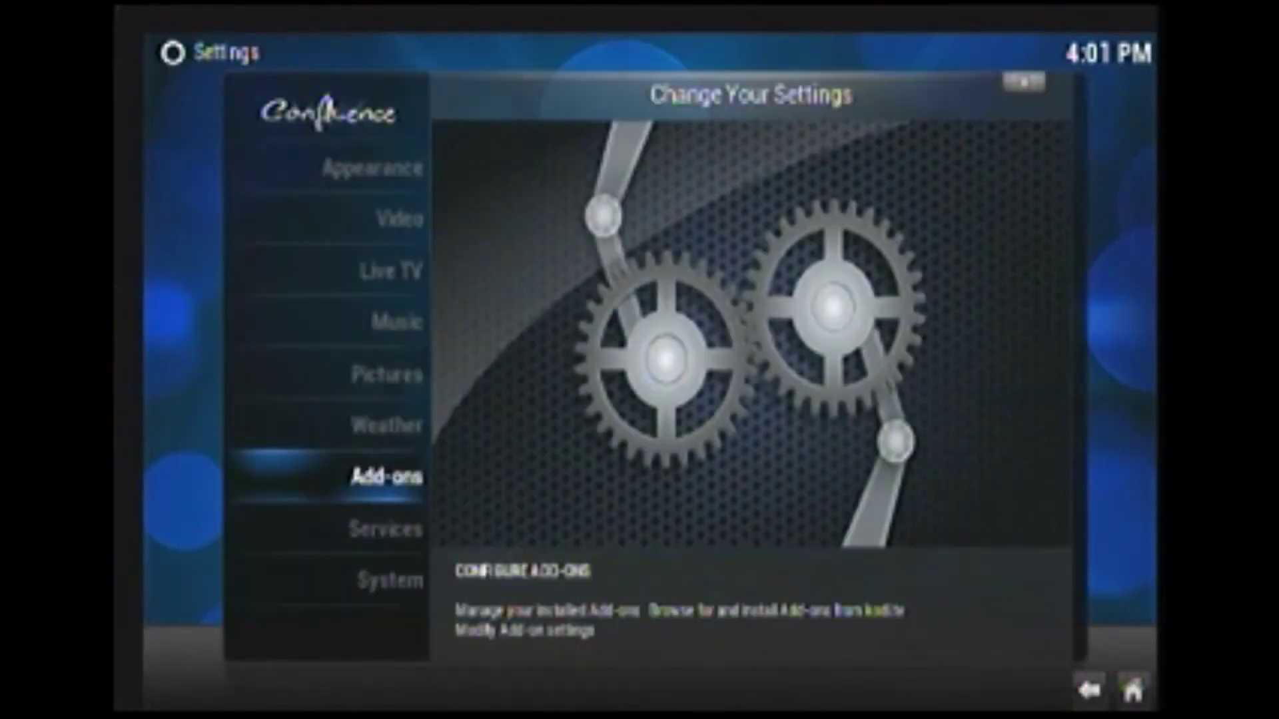
key("BackSpace")
key("Left")
key("Left")
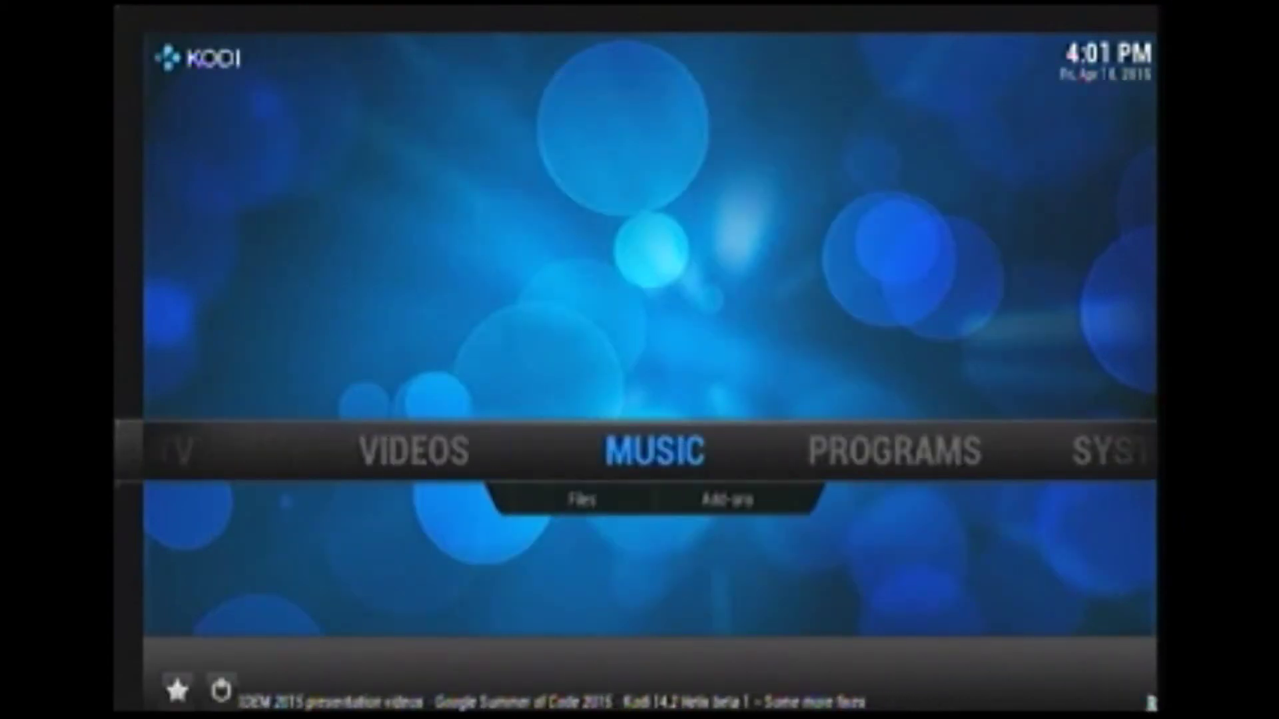
key("Left")
key("Left")
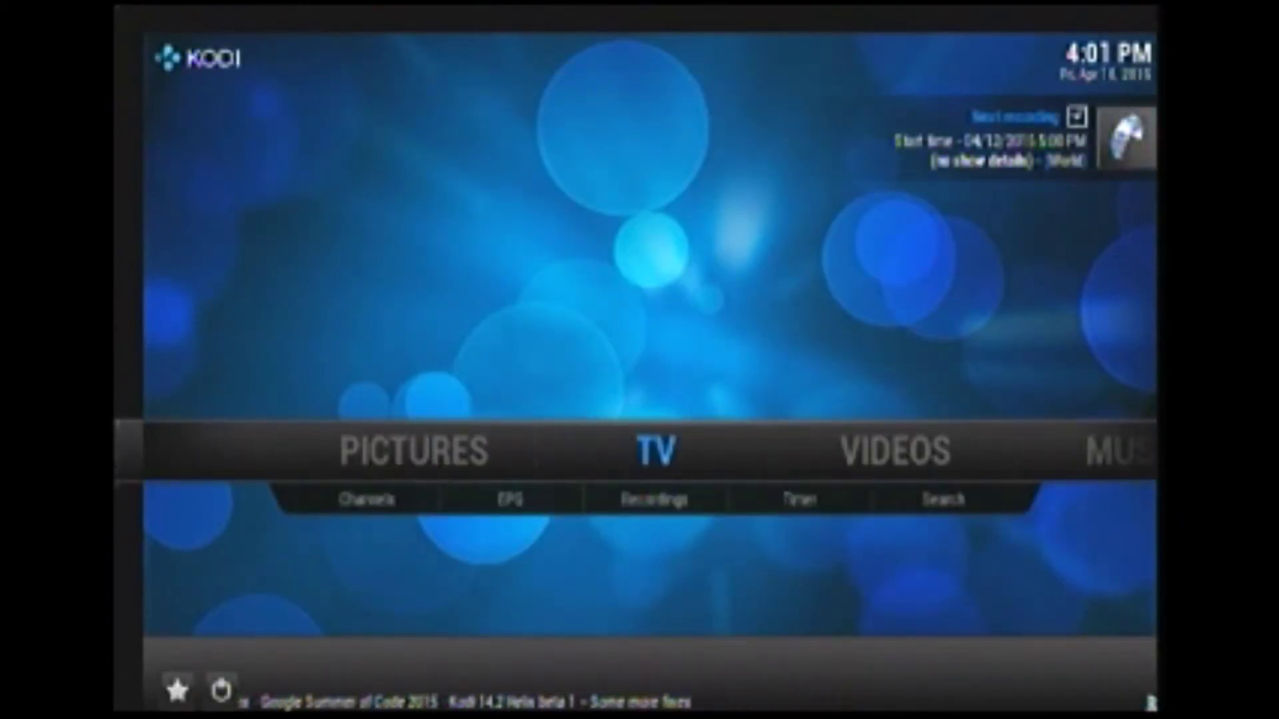